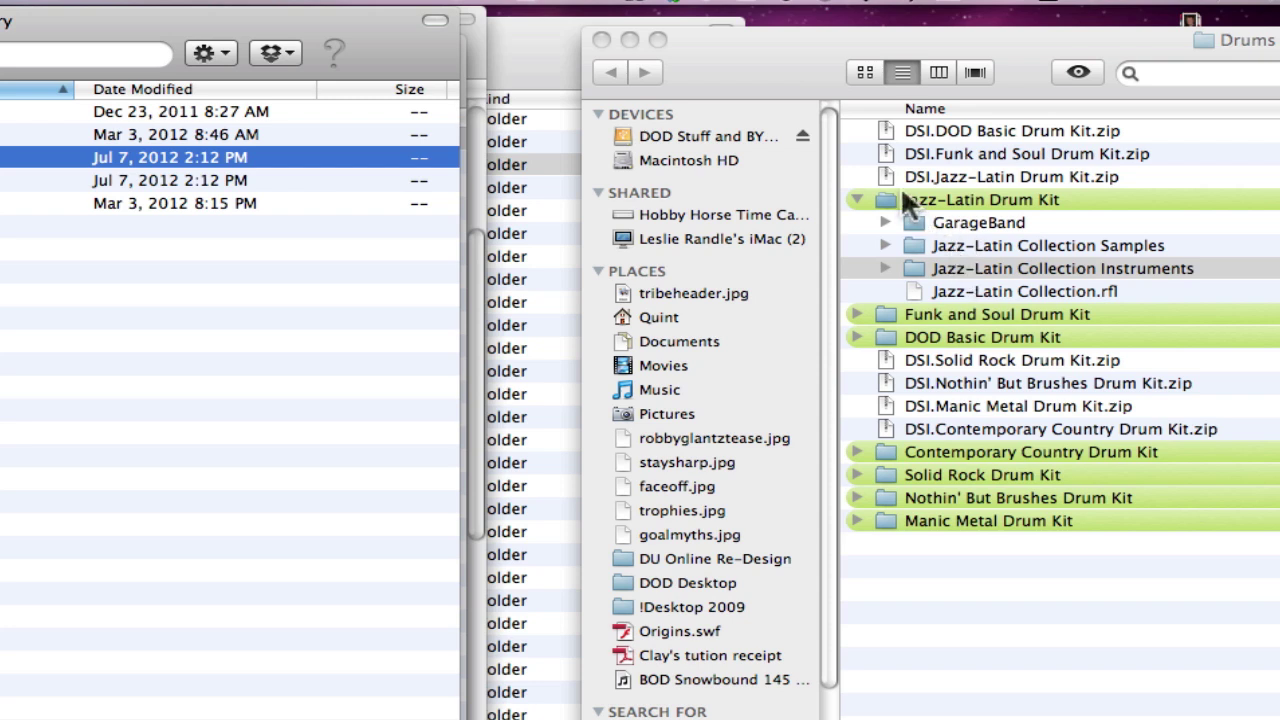
- Expand Jazz-Latin Collection Instruments and select its three .exs files, Jazz-Std Snr through Jazz-Brushes
click(989, 242)
click(981, 244)
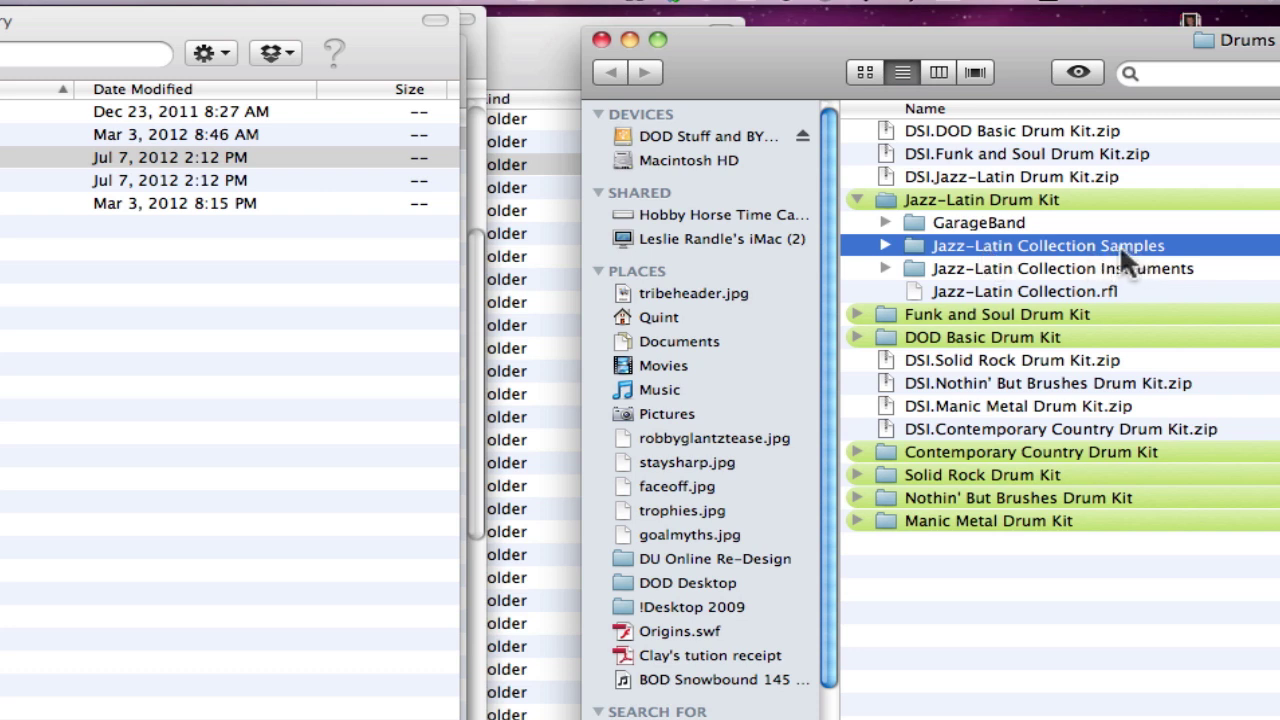
click(884, 267)
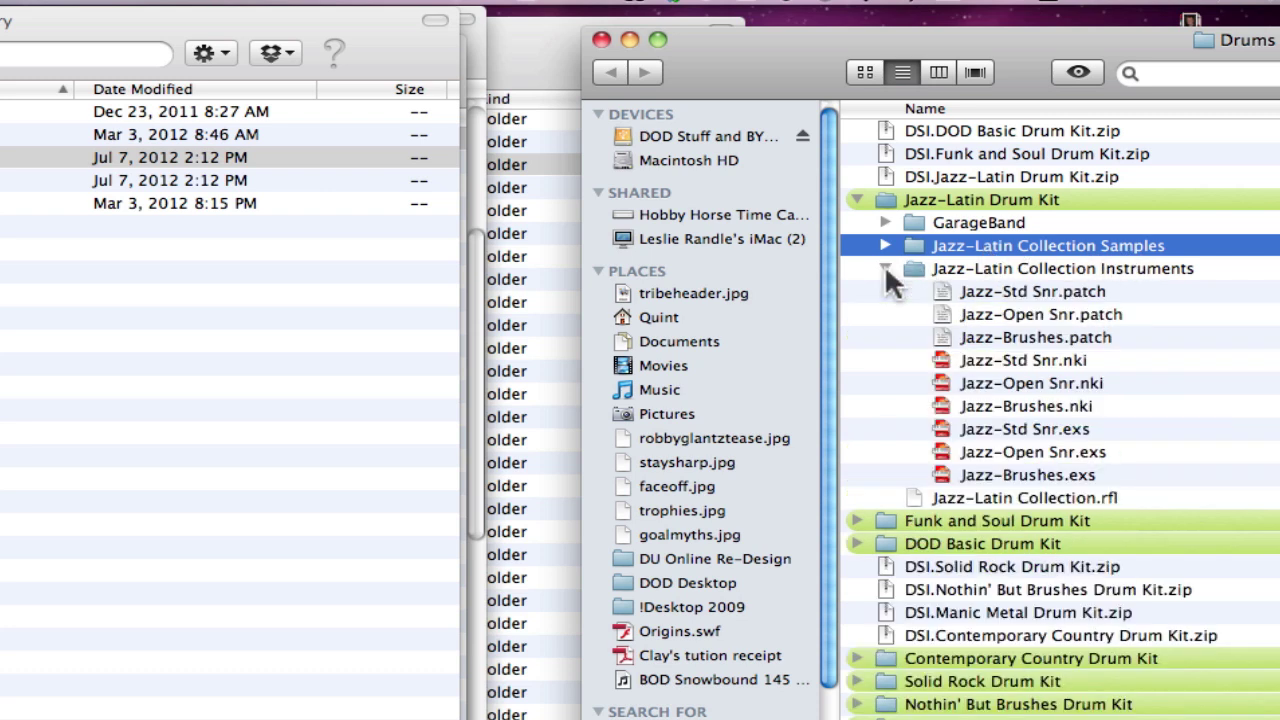
click(1041, 432)
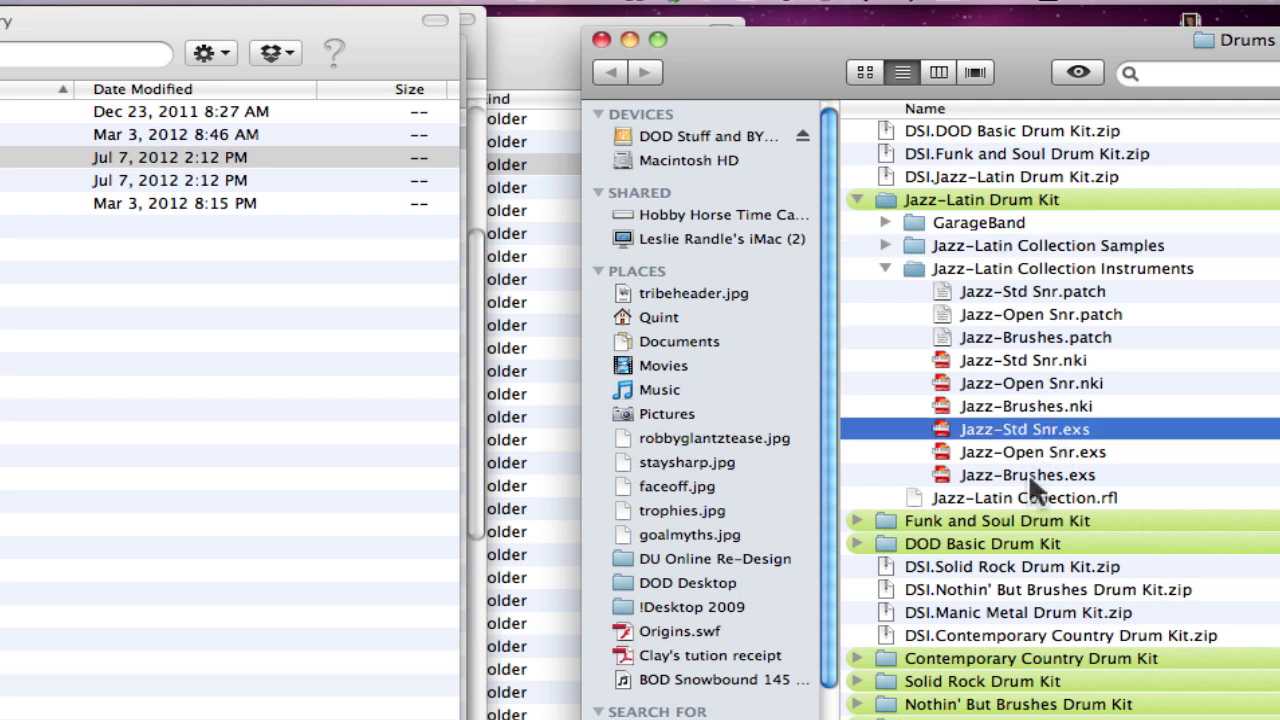
shift+click(1028, 472)
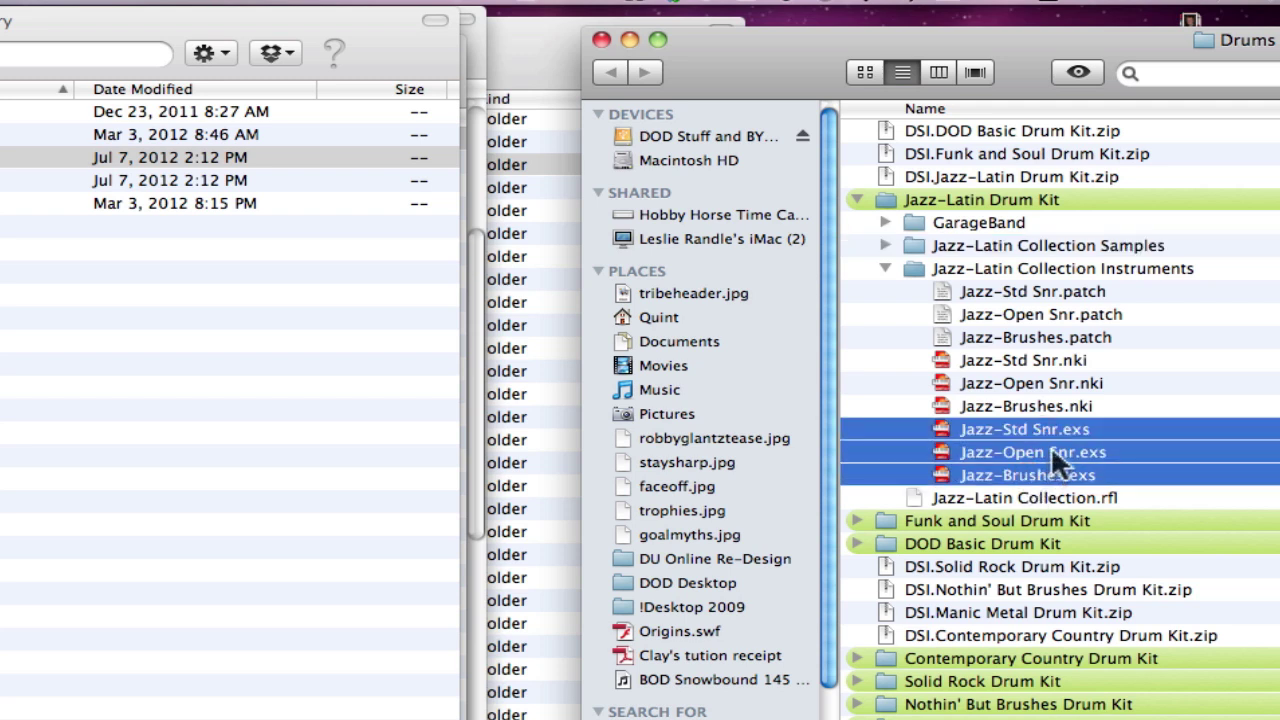
- Check the three Jazz .cst files under GarageBand > Instrument Library > Drums On Demand, then fold everything back
click(884, 267)
click(884, 222)
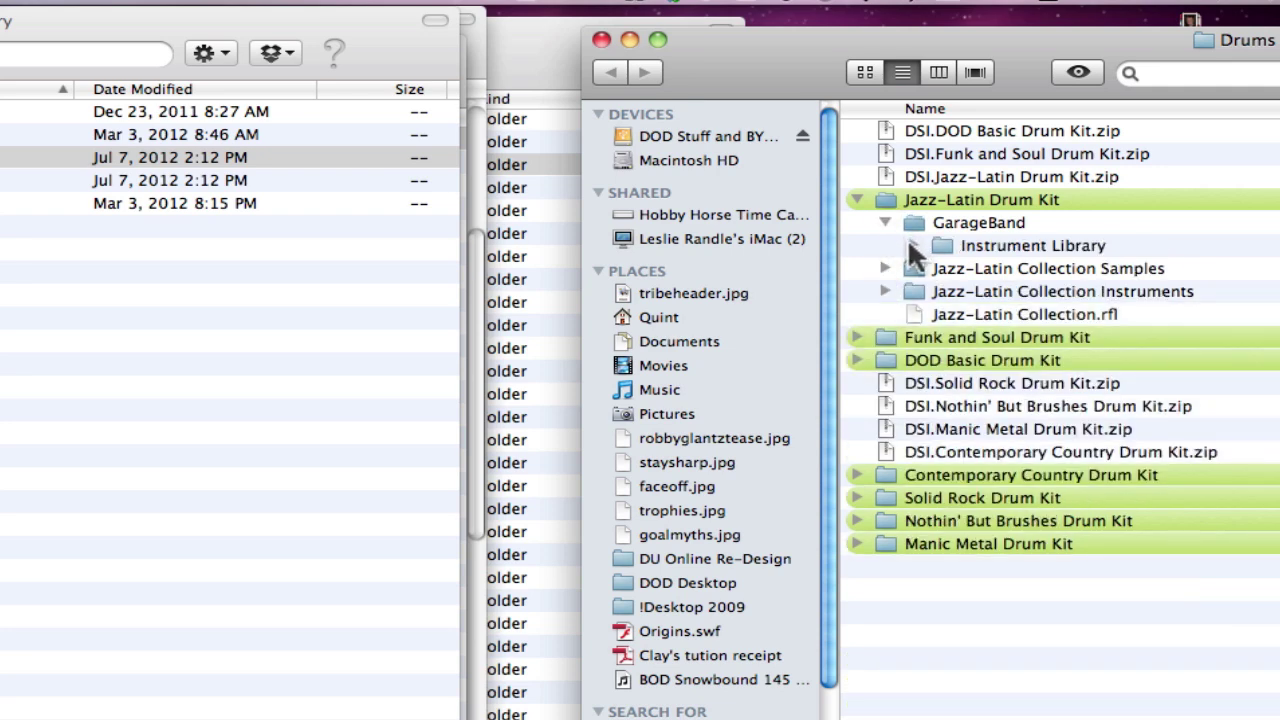
click(912, 245)
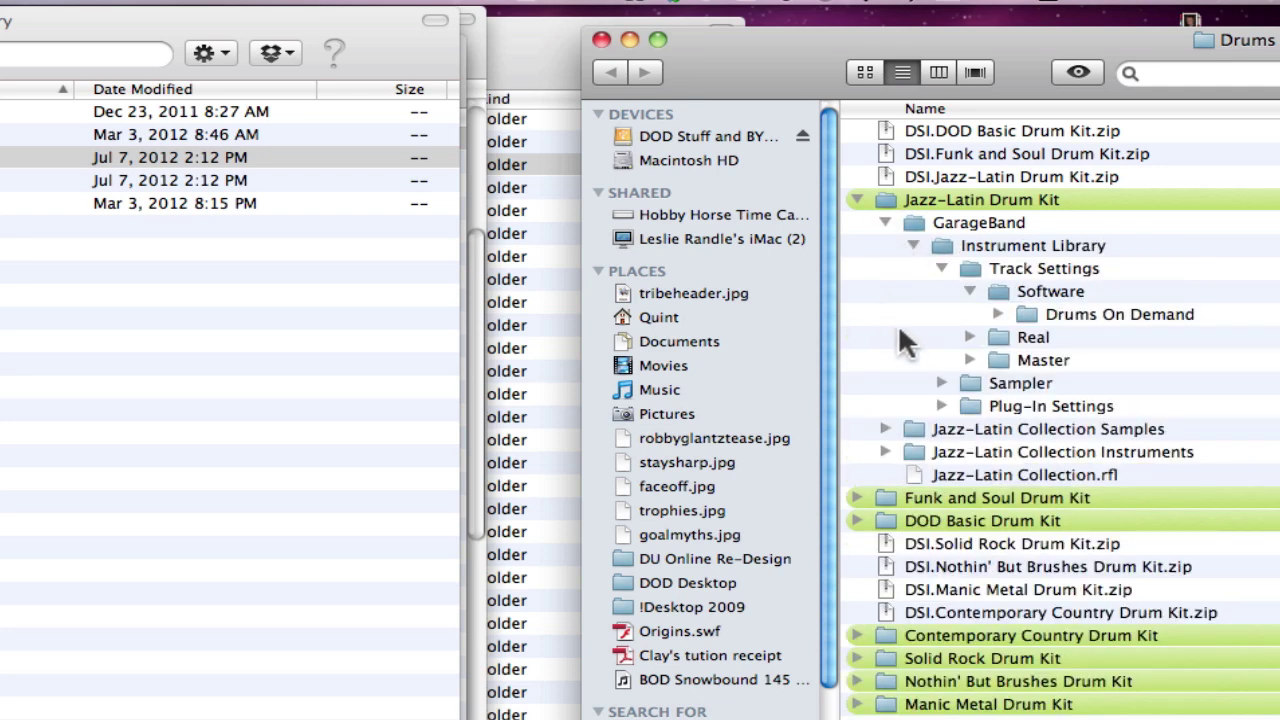
click(997, 314)
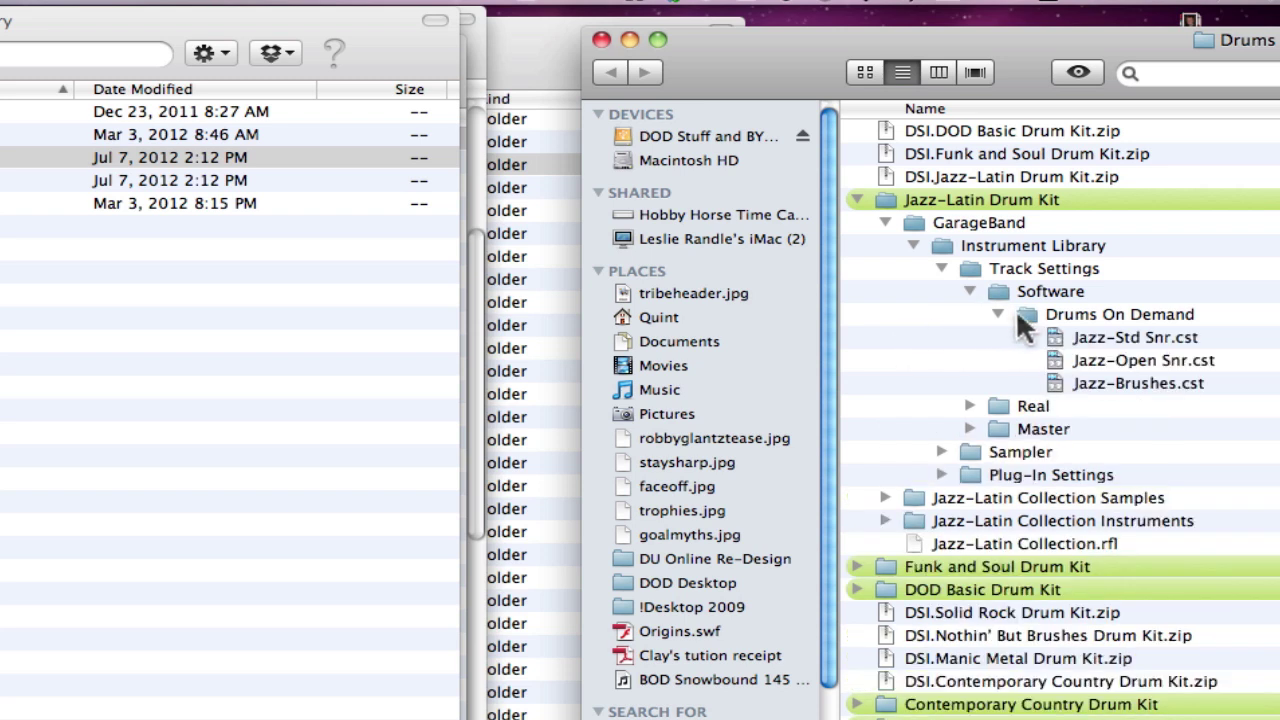
click(1051, 313)
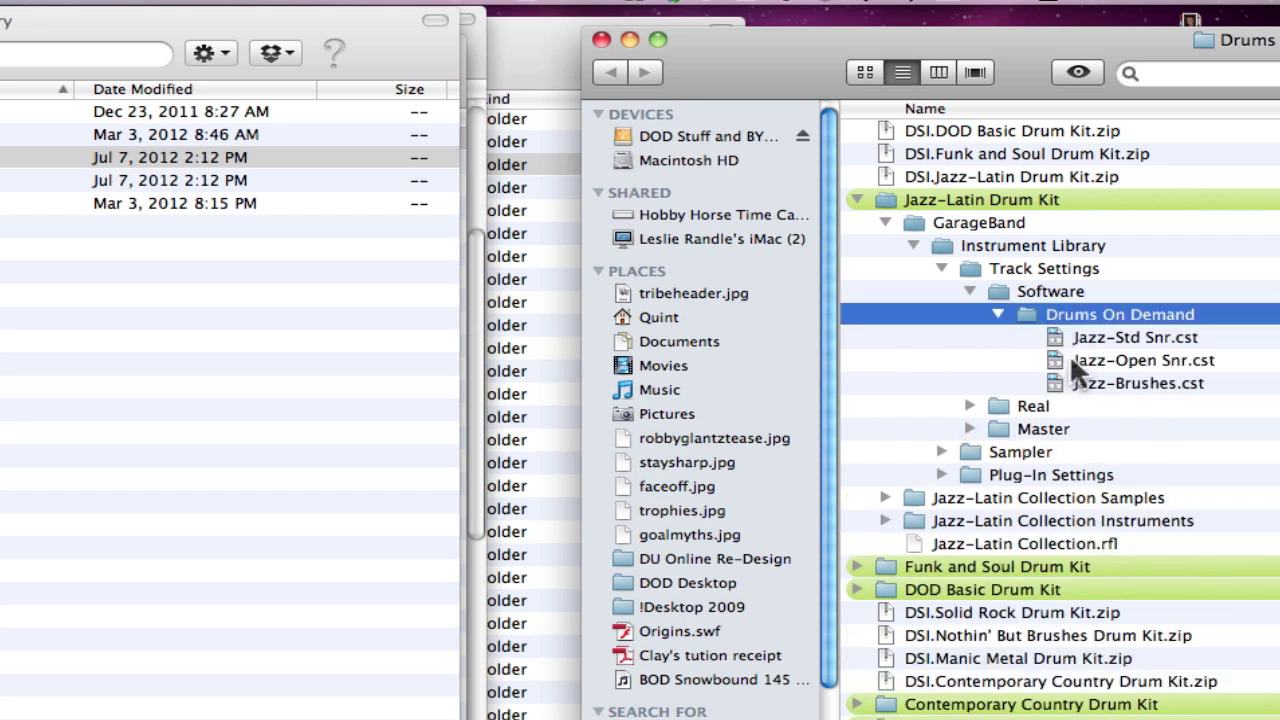
click(999, 313)
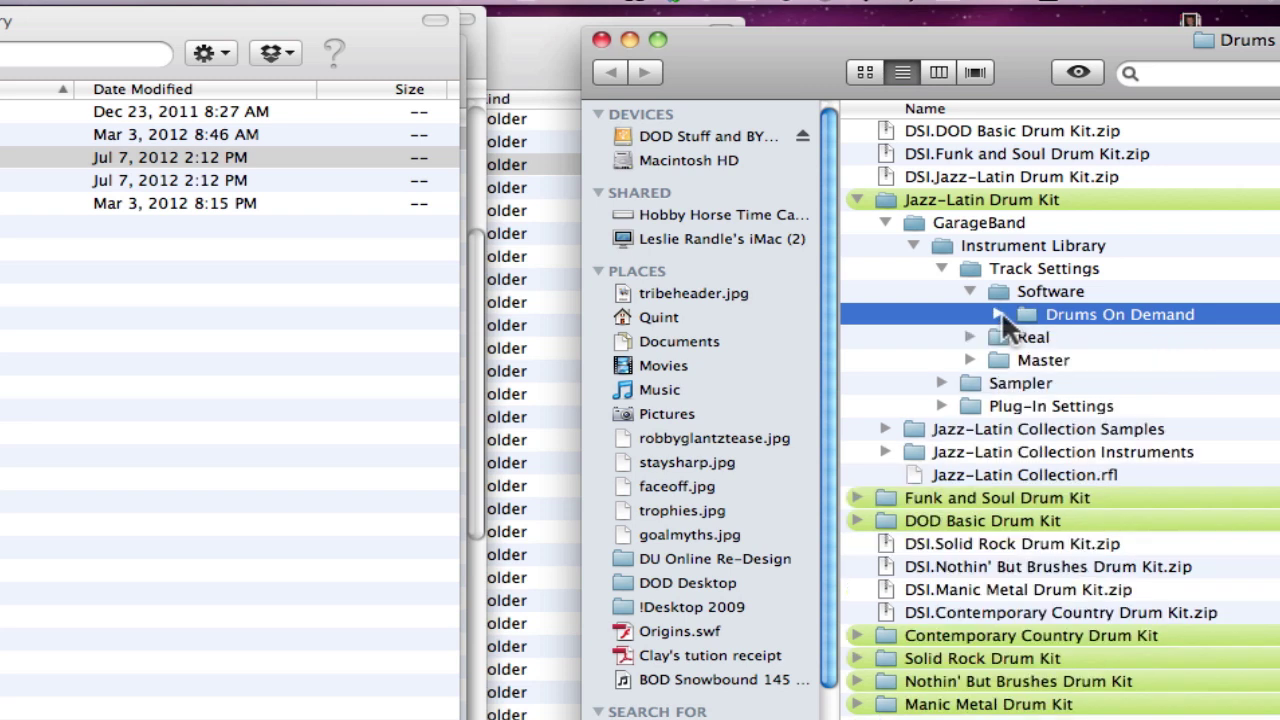
click(884, 220)
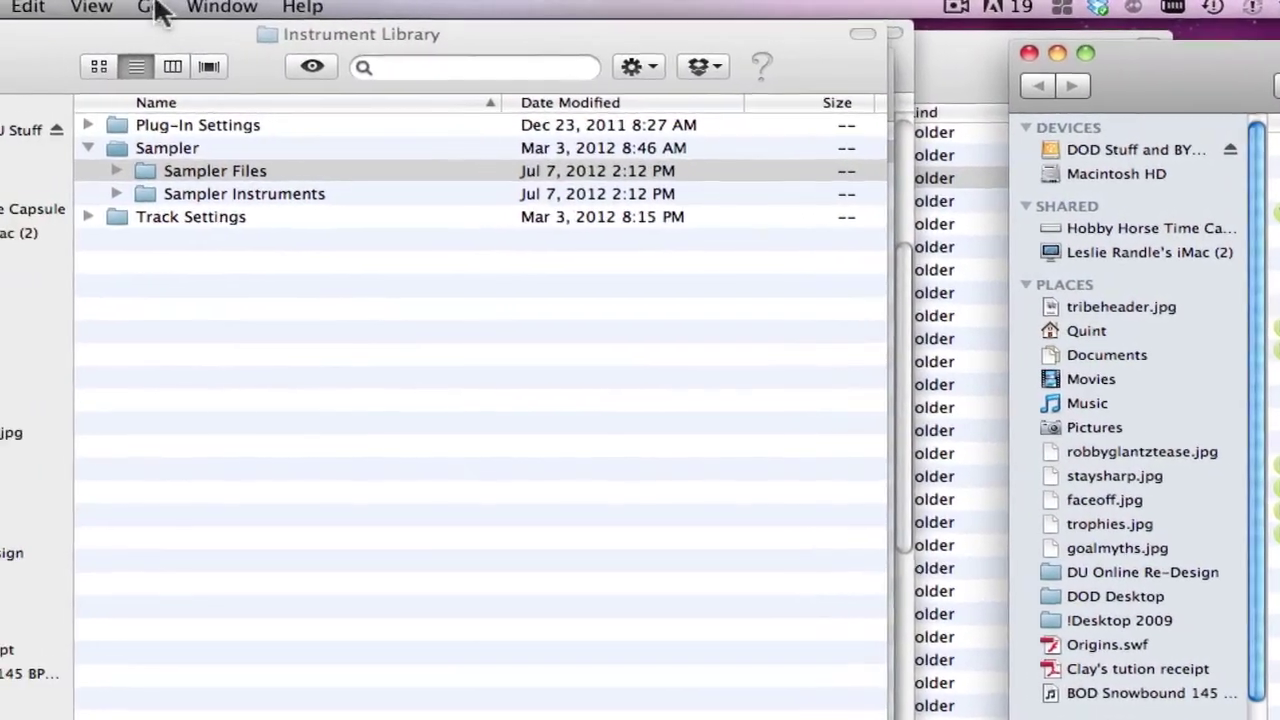
- Open the home folder in a new window and enter its Library folder
click(40, 4)
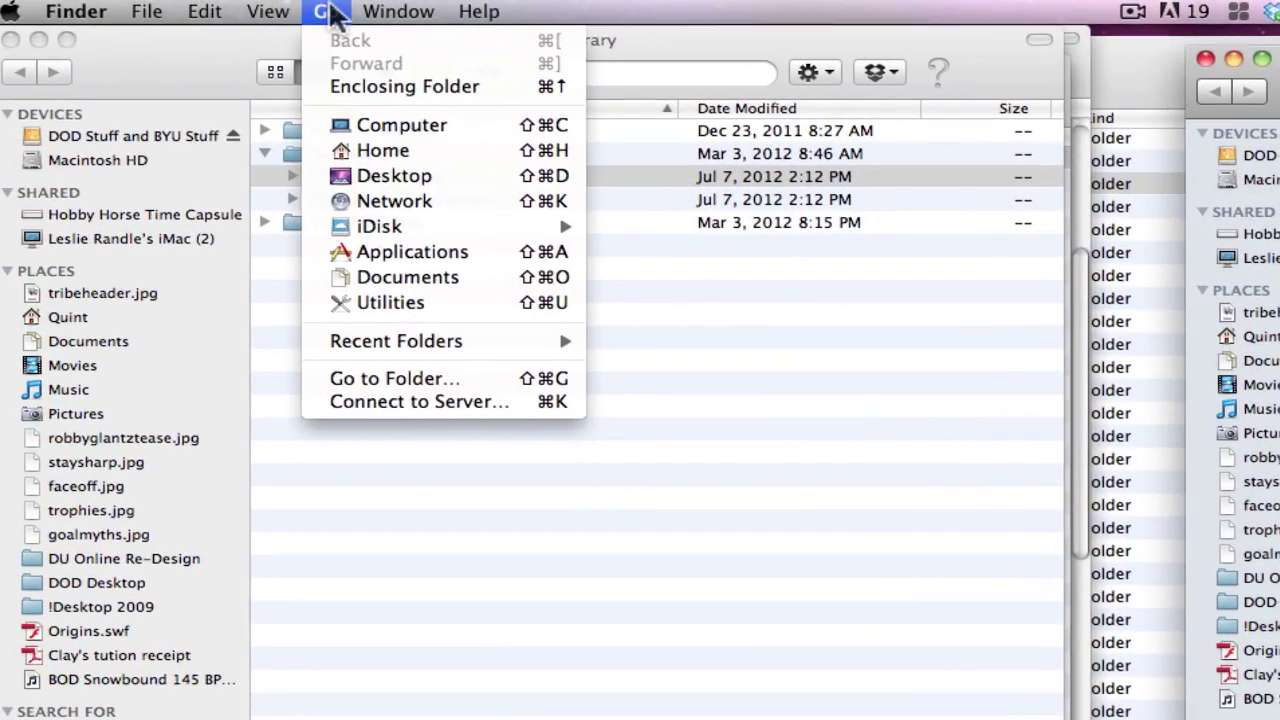
click(416, 152)
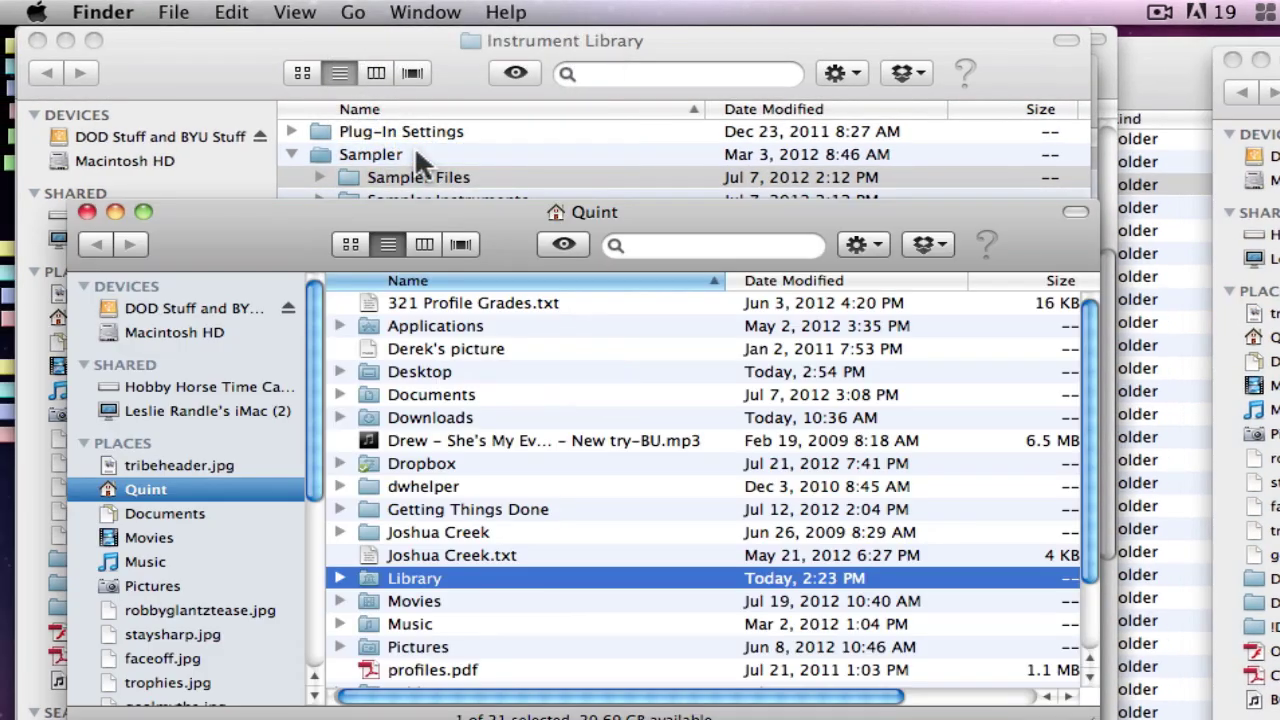
double_click(413, 580)
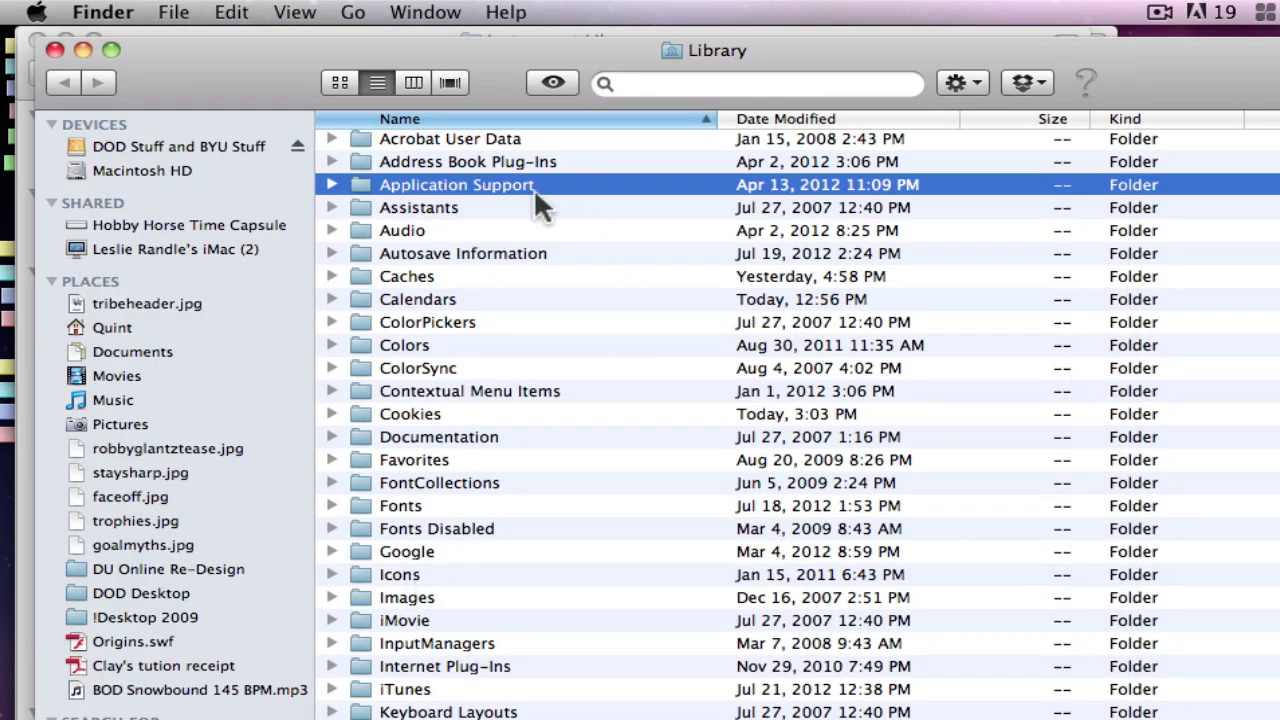
- Go into Application Support > GarageBand > Instrument Library and fold the Sampler folder shut
scroll(474, 190, up, 1)
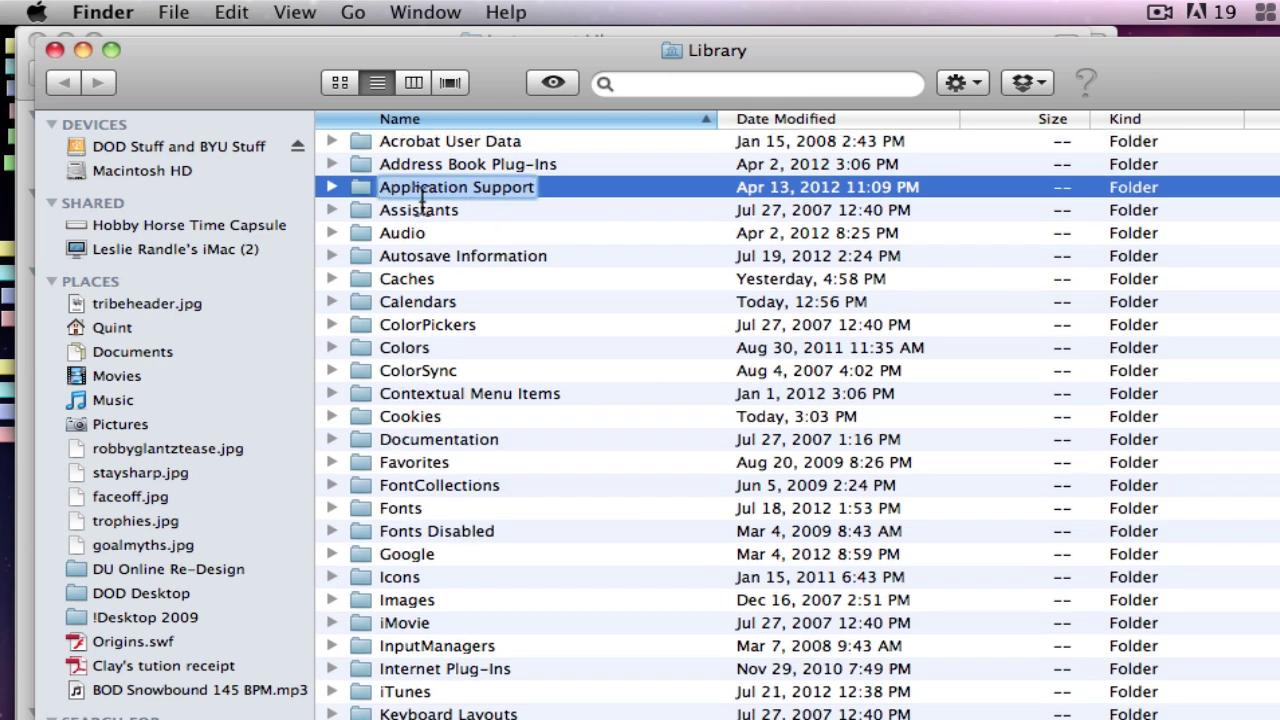
double_click(362, 196)
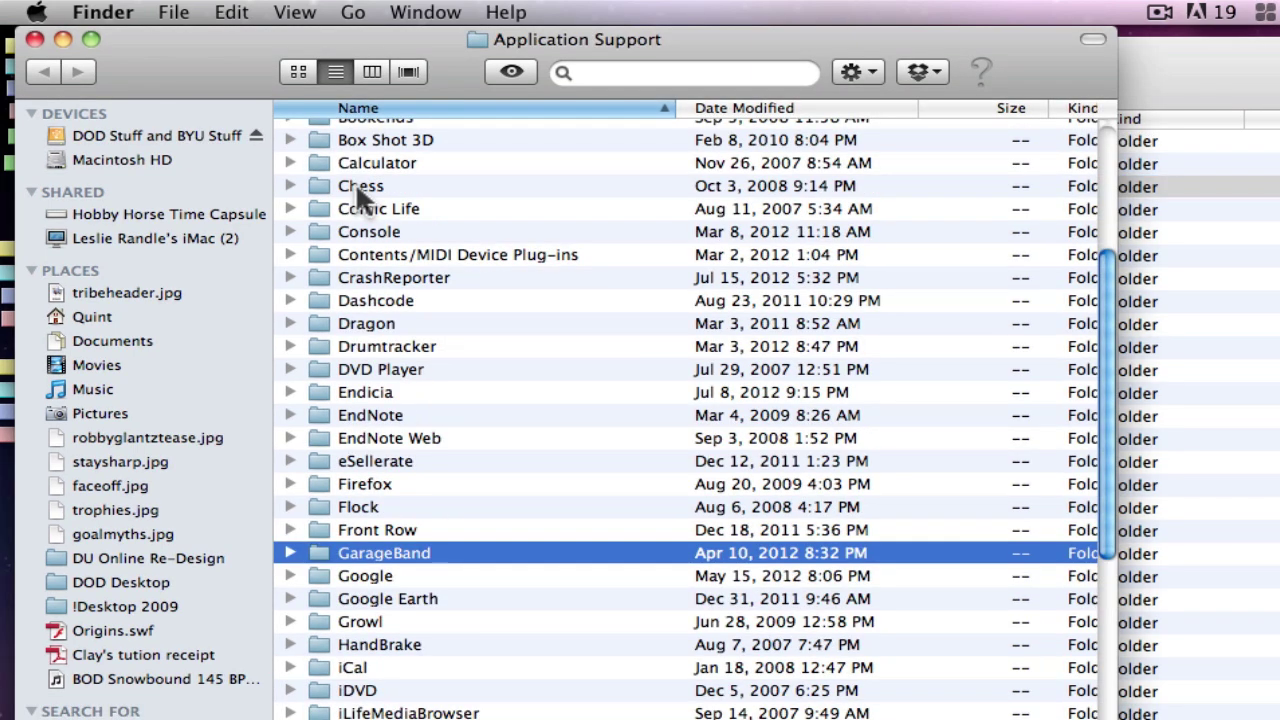
scroll(535, 257, down, 3)
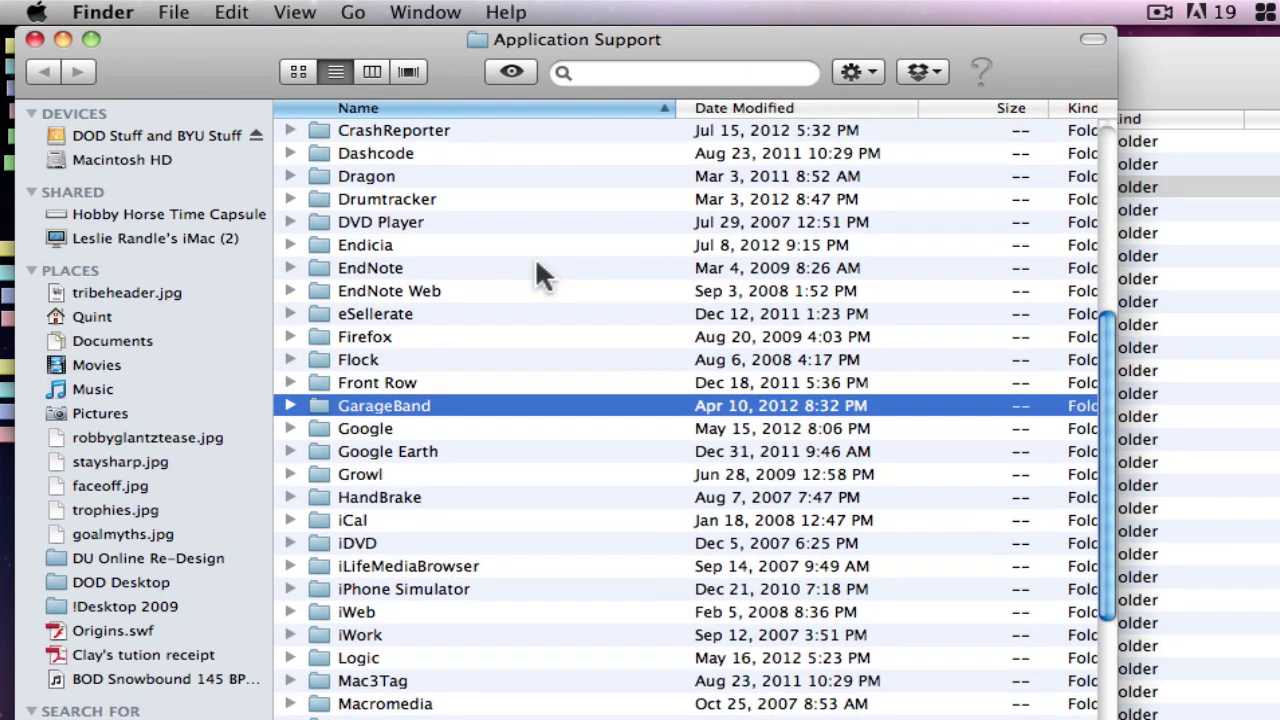
double_click(321, 405)
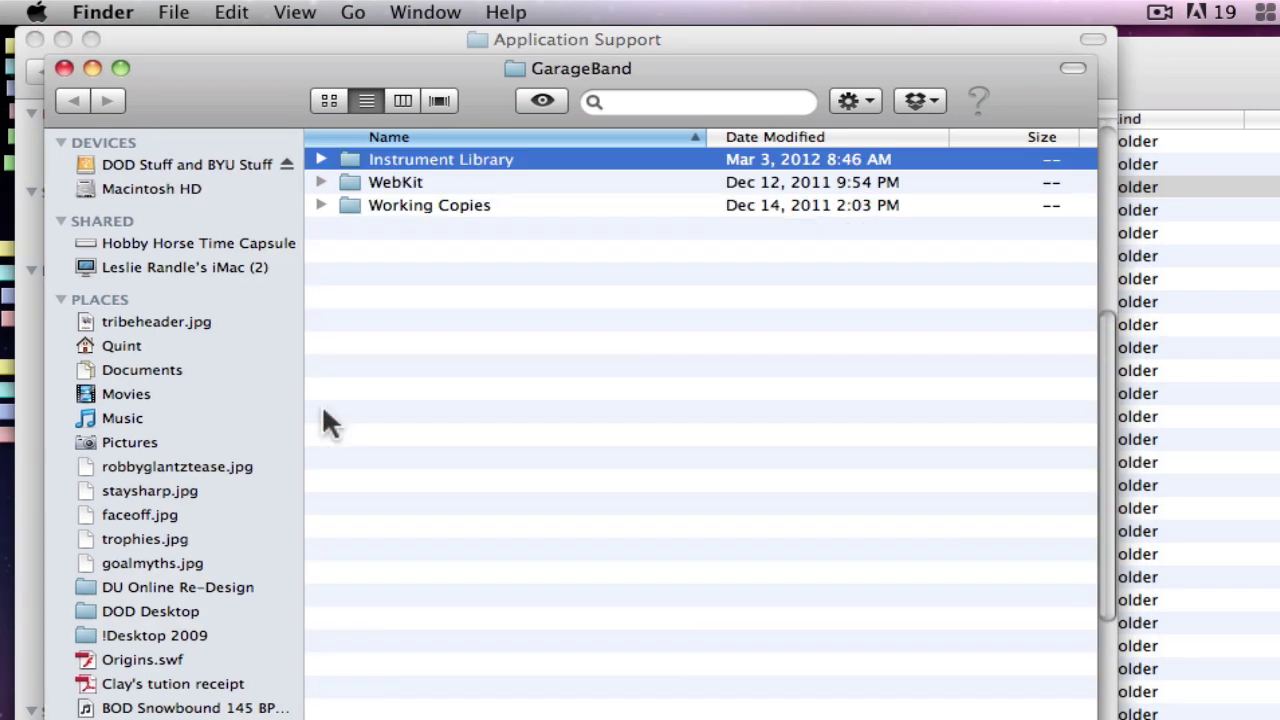
double_click(425, 160)
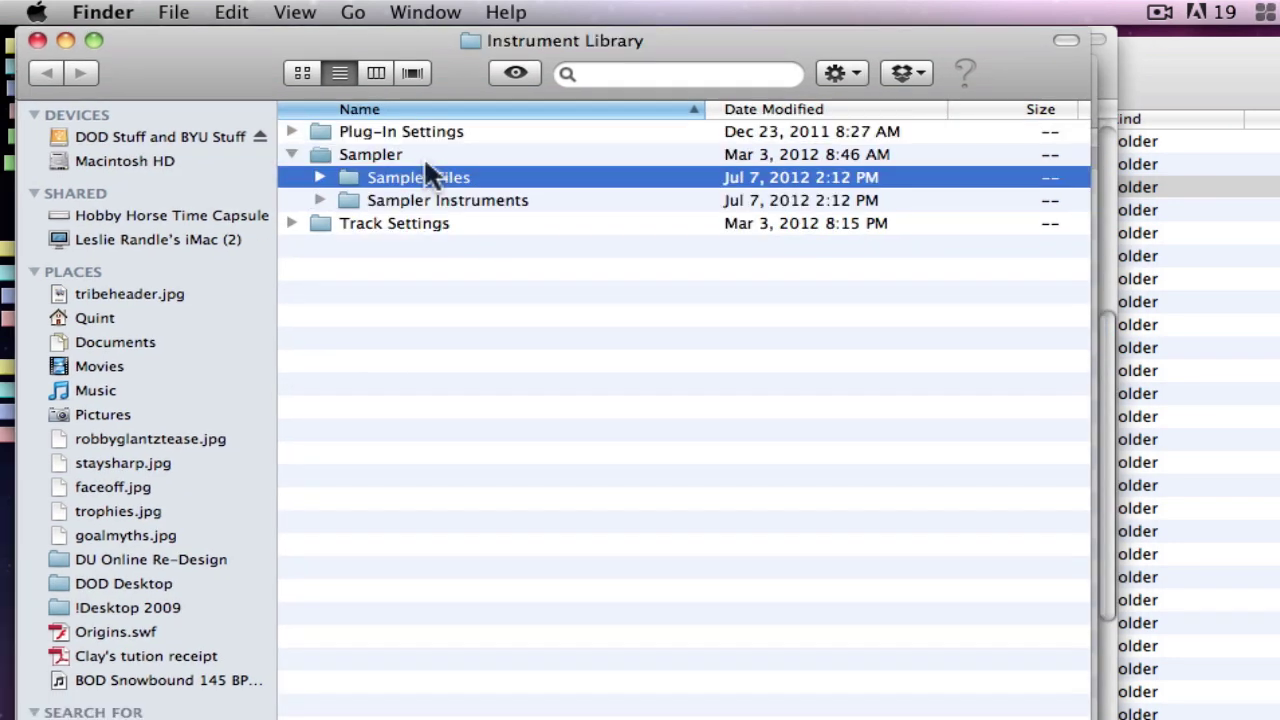
click(292, 155)
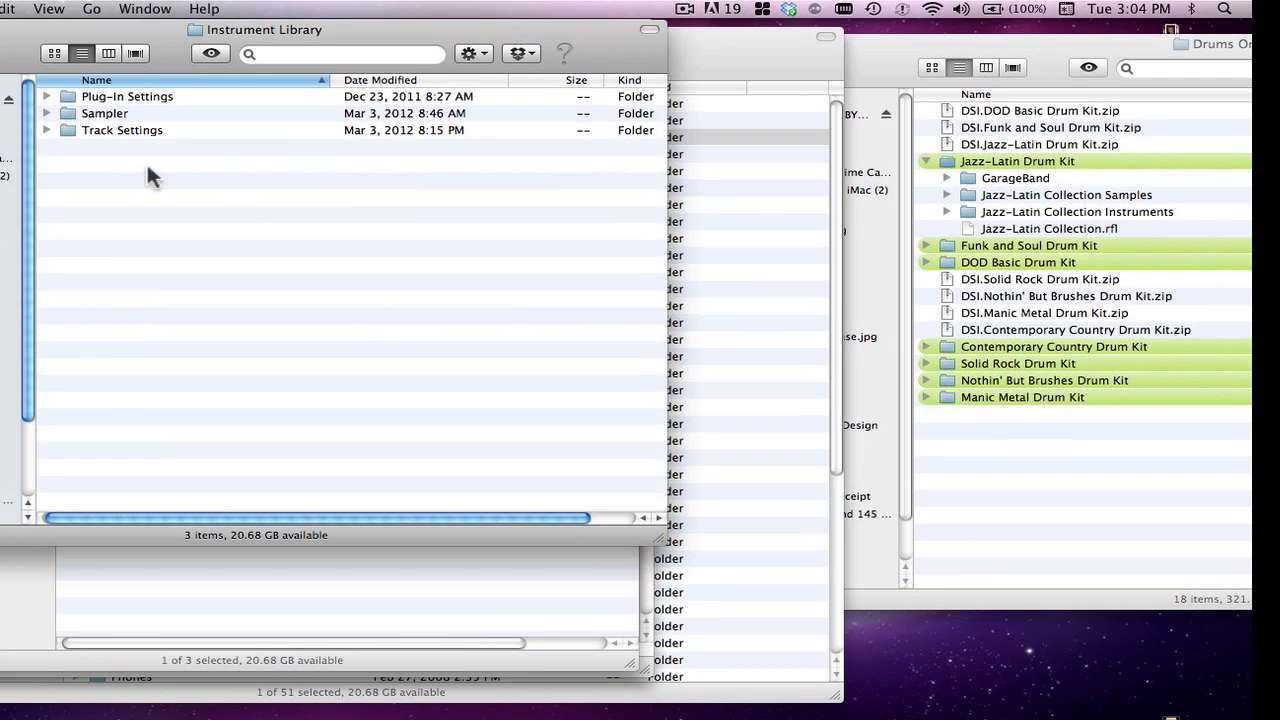
- Drag Jazz-Latin Collection Samples from the kit window into Instrument Library > Sampler > Sampler Files
click(46, 114)
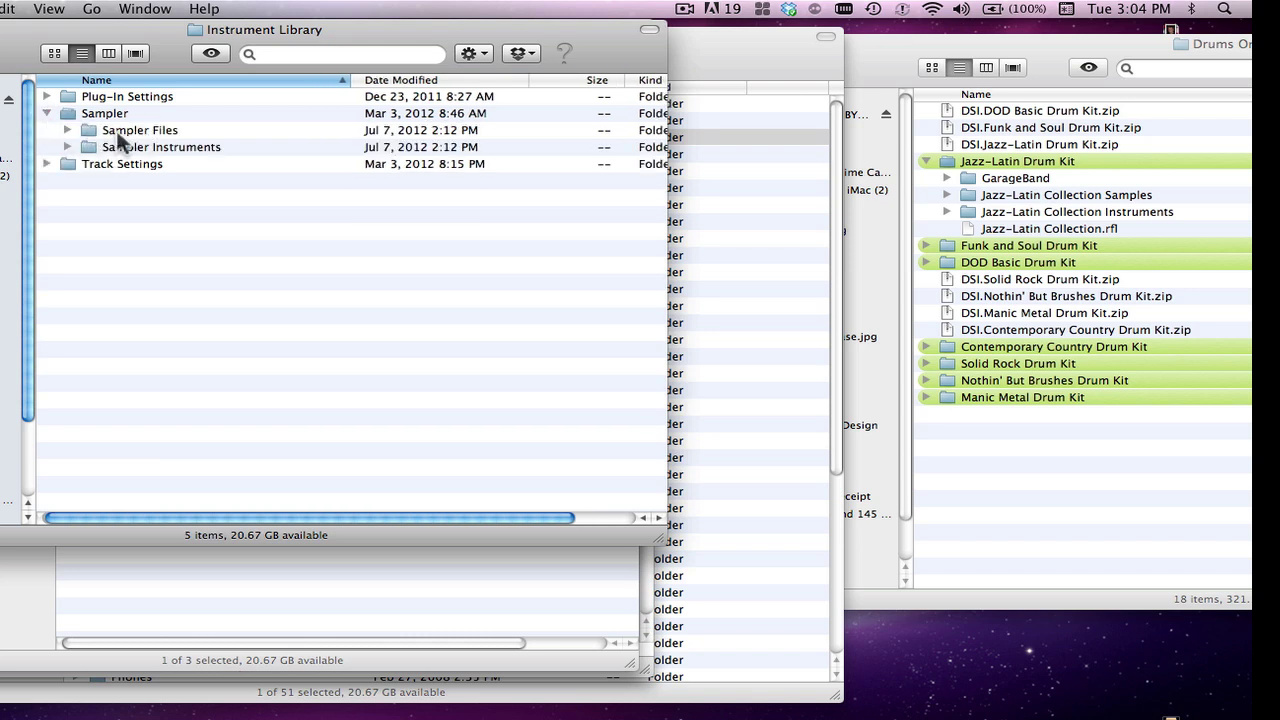
click(995, 200)
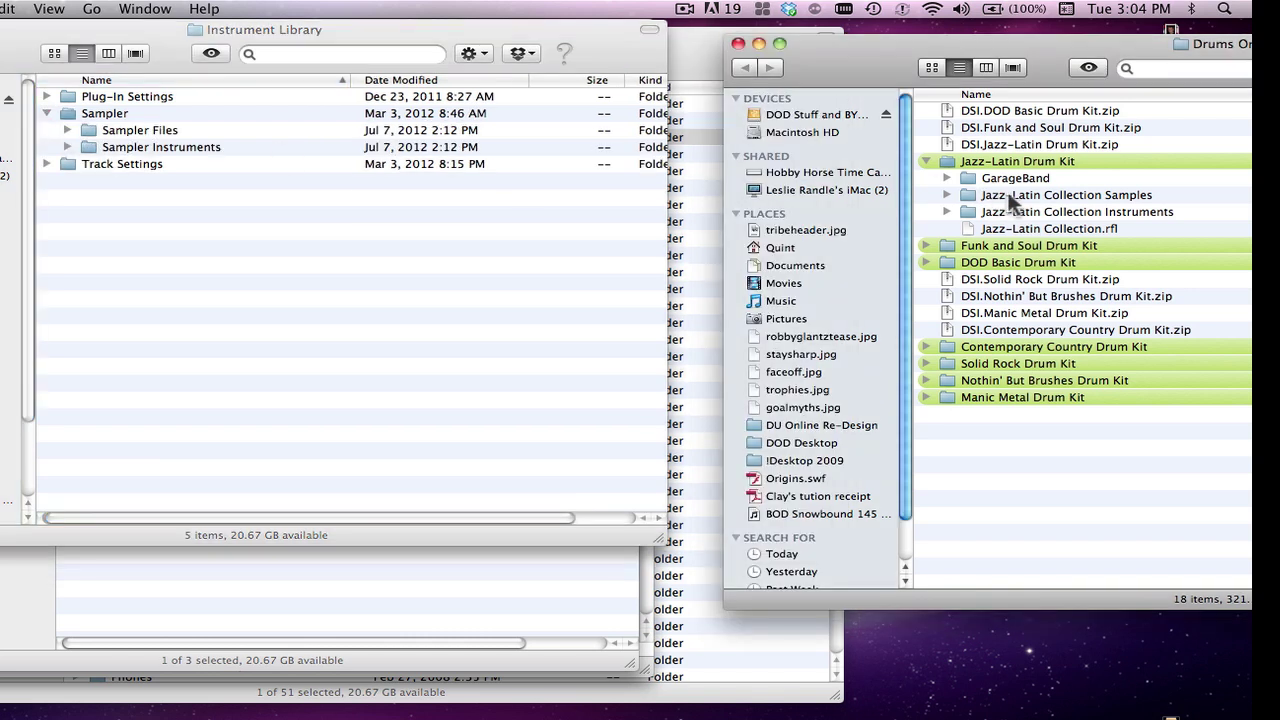
click(995, 200)
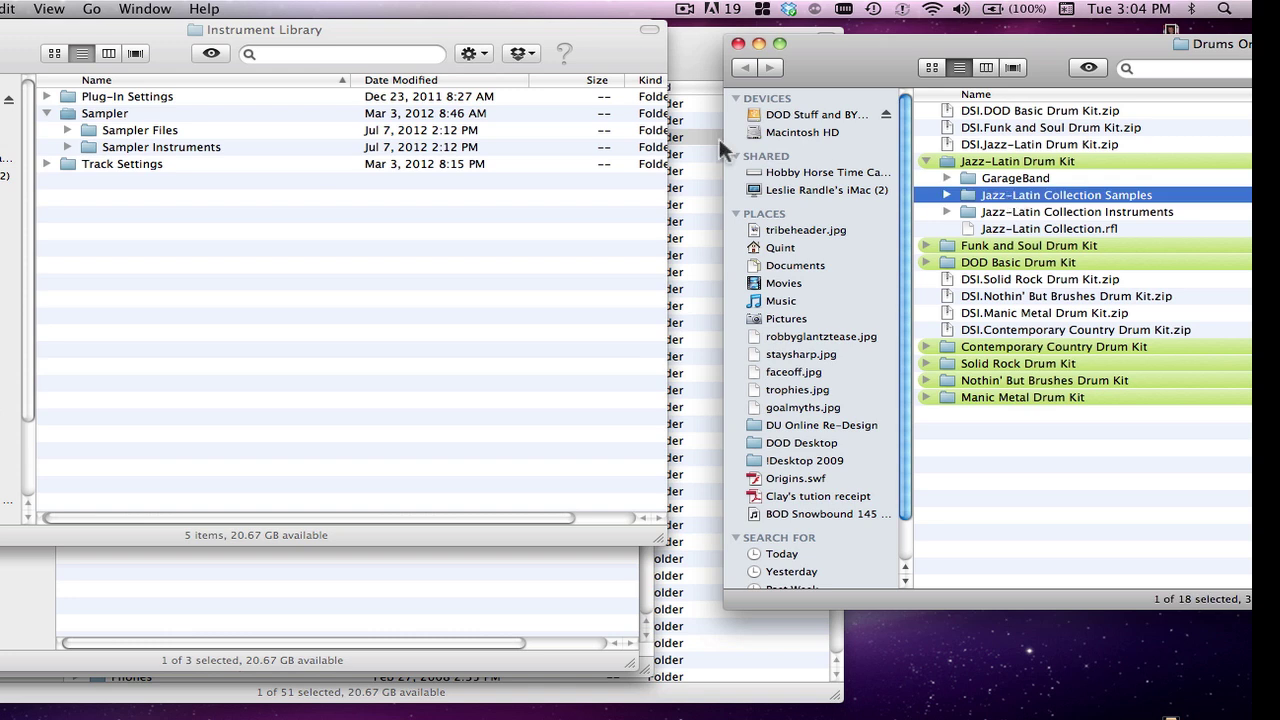
click(67, 131)
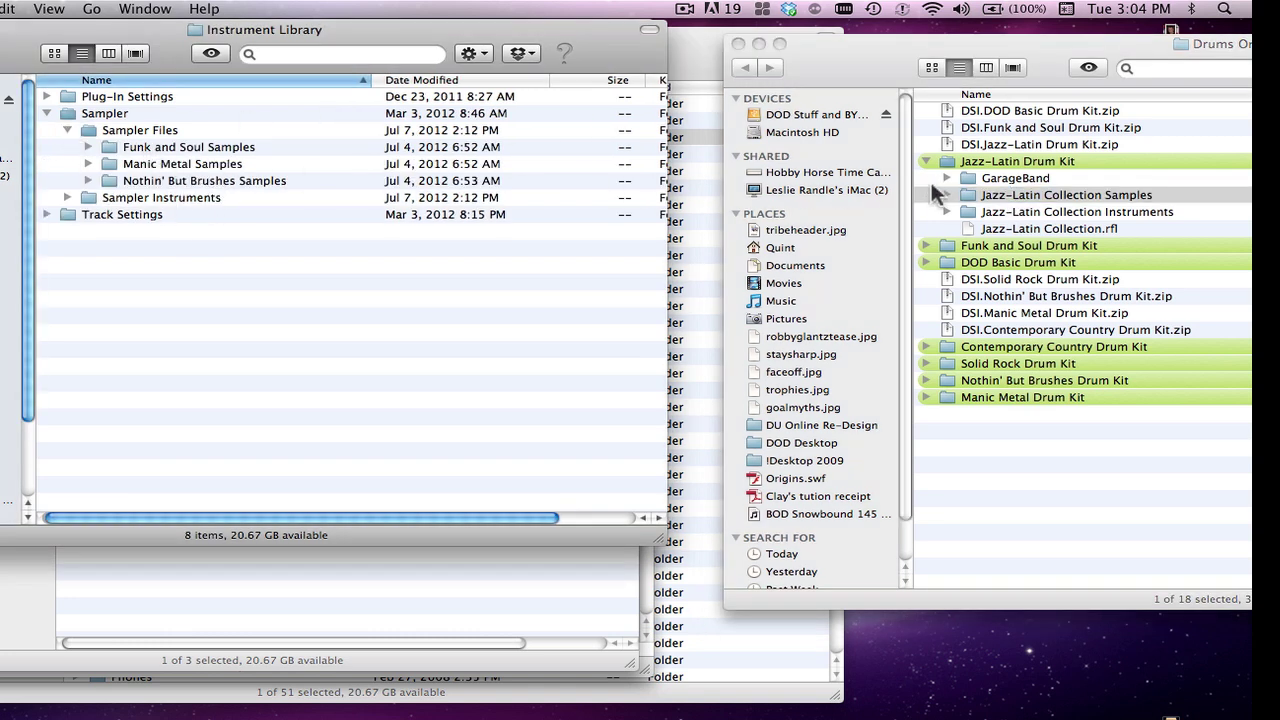
drag(967, 199, 170, 130)
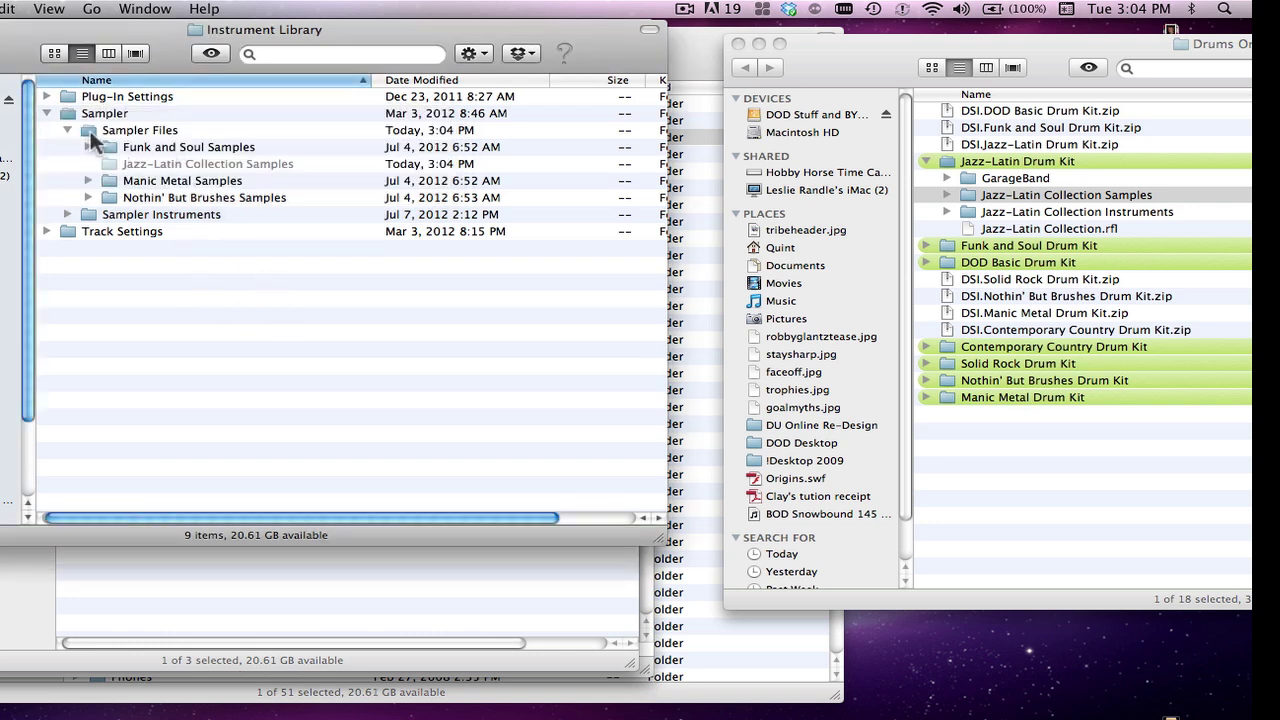
- Copy Jazz-Std Snr, Jazz-Open Snr and Jazz-Brushes .exs files into Sampler Instruments
click(68, 130)
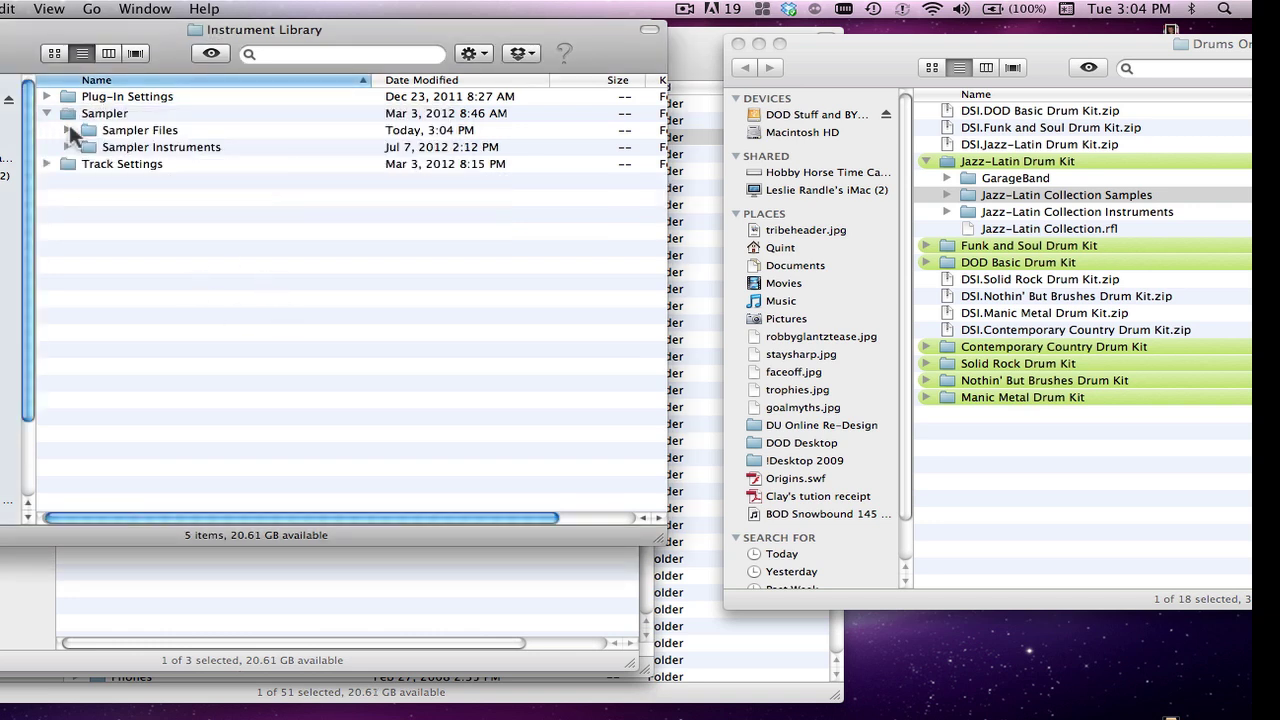
click(66, 147)
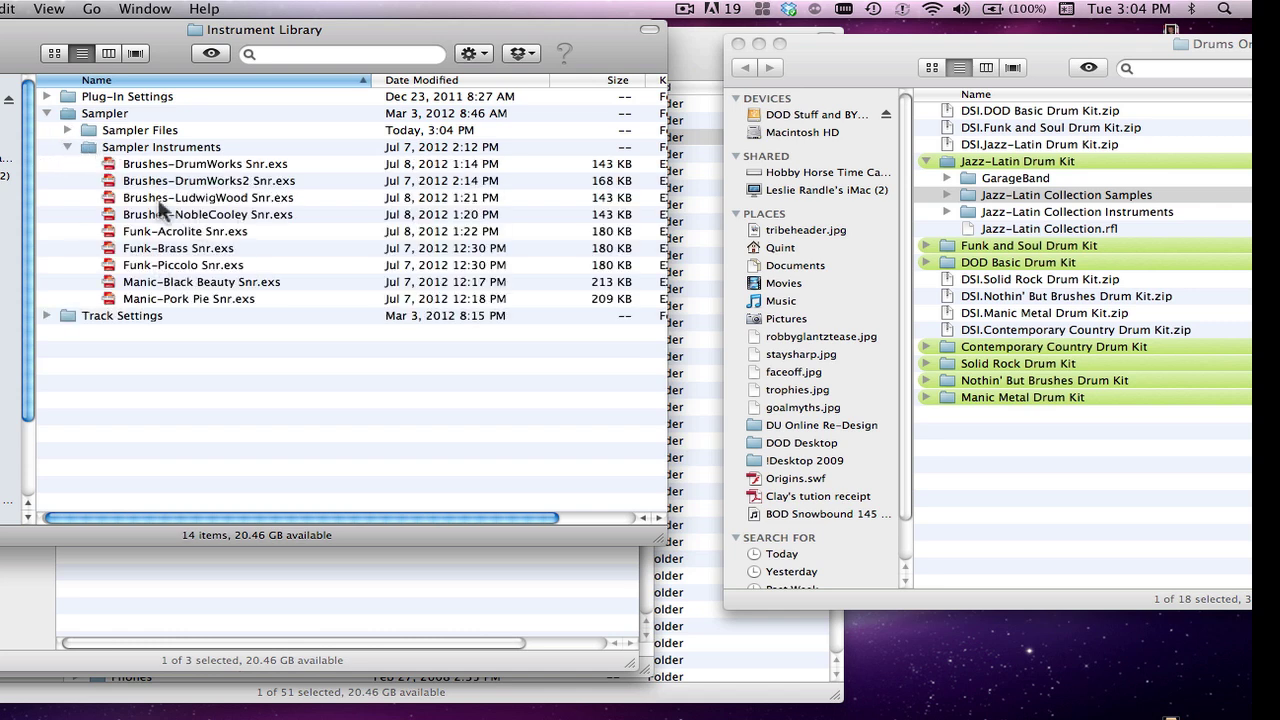
click(1010, 197)
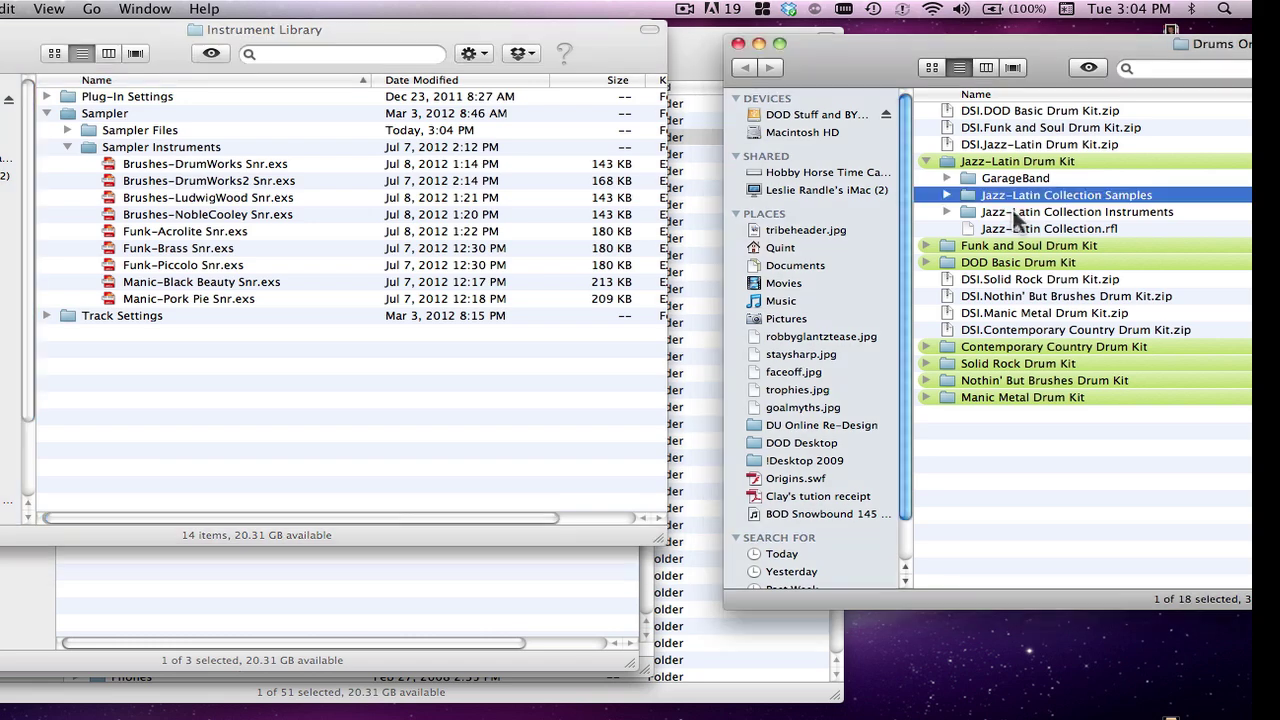
click(946, 212)
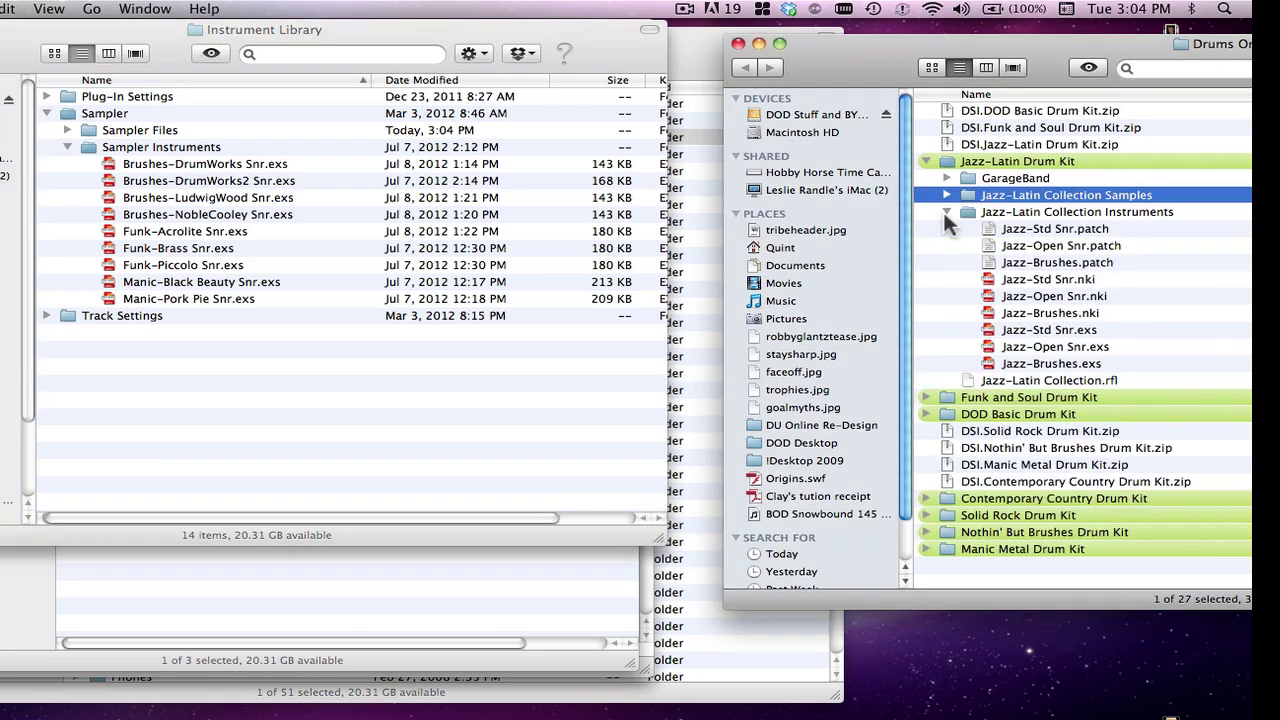
click(1050, 331)
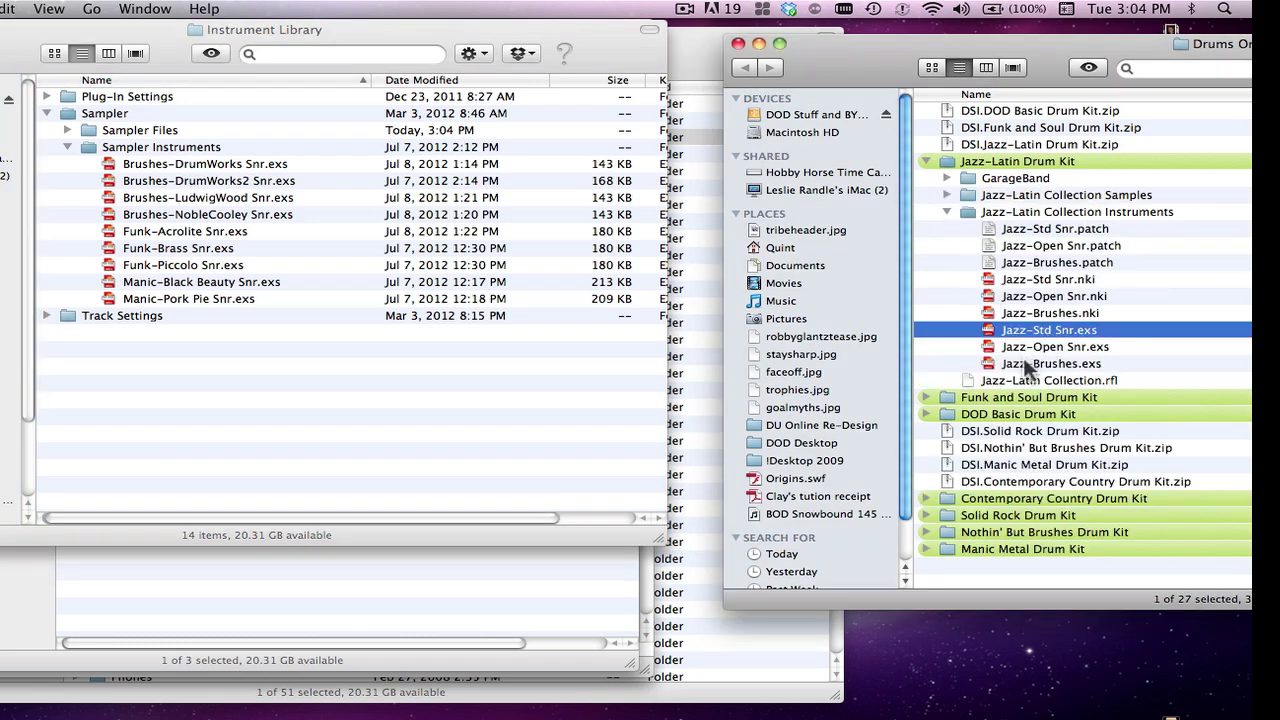
shift+click(1024, 361)
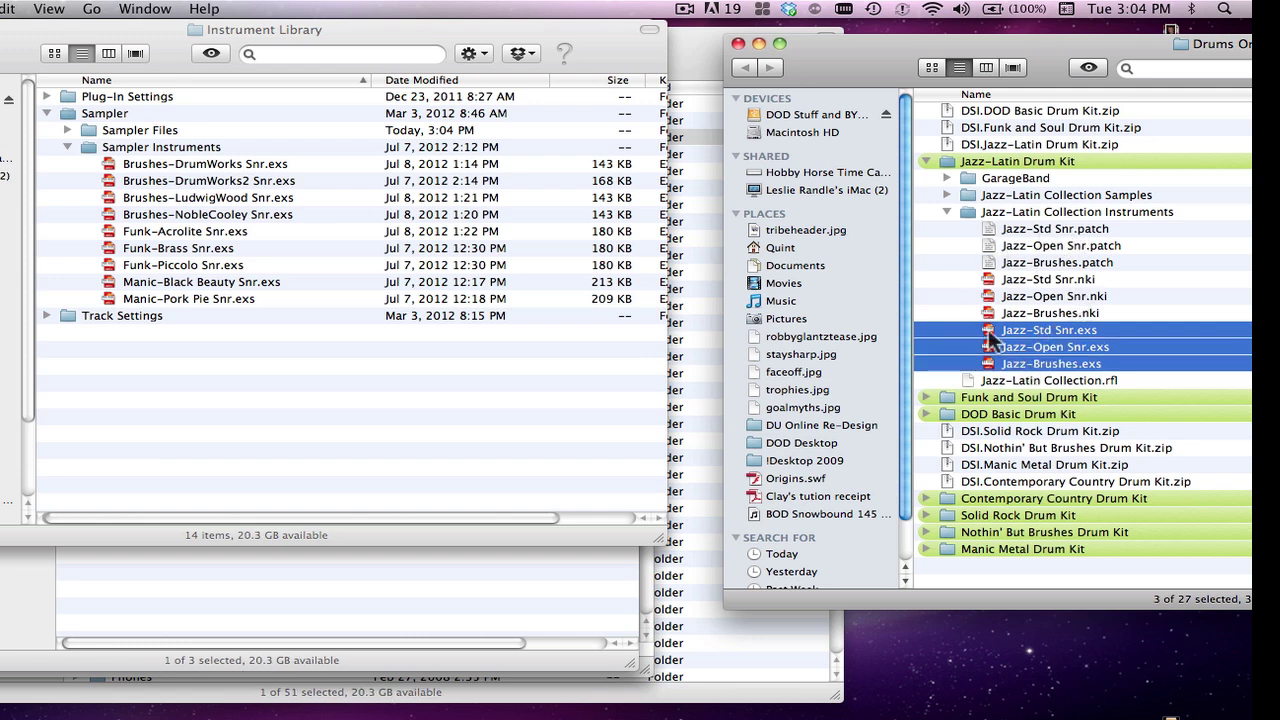
drag(990, 340, 185, 172)
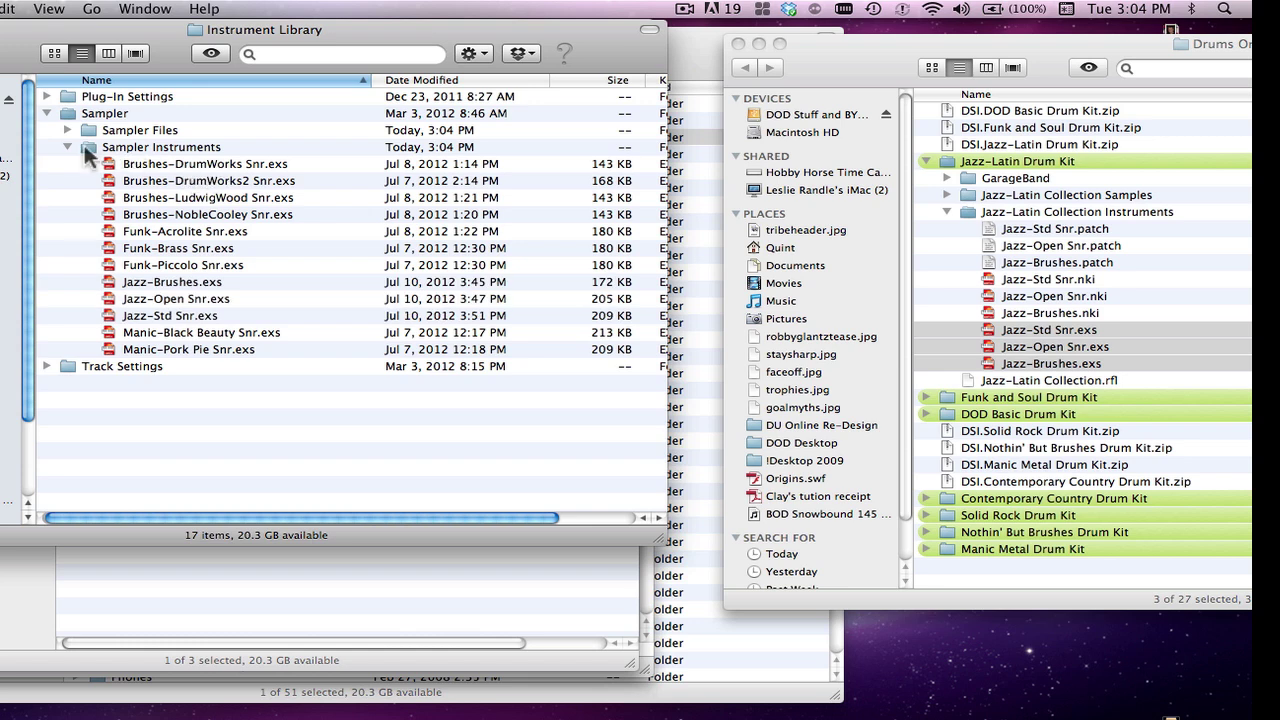
- Expand Track Settings and open its Software folder, with the Drums On Demand kits, in a new window
click(66, 146)
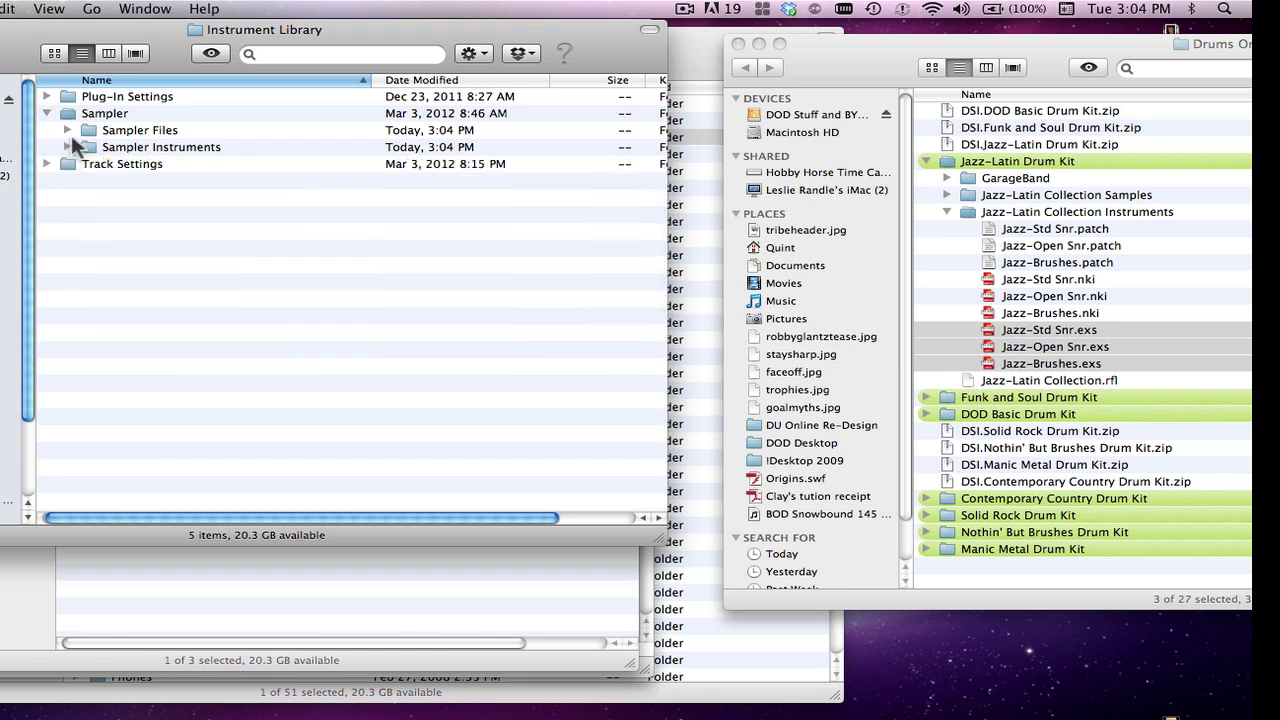
click(46, 164)
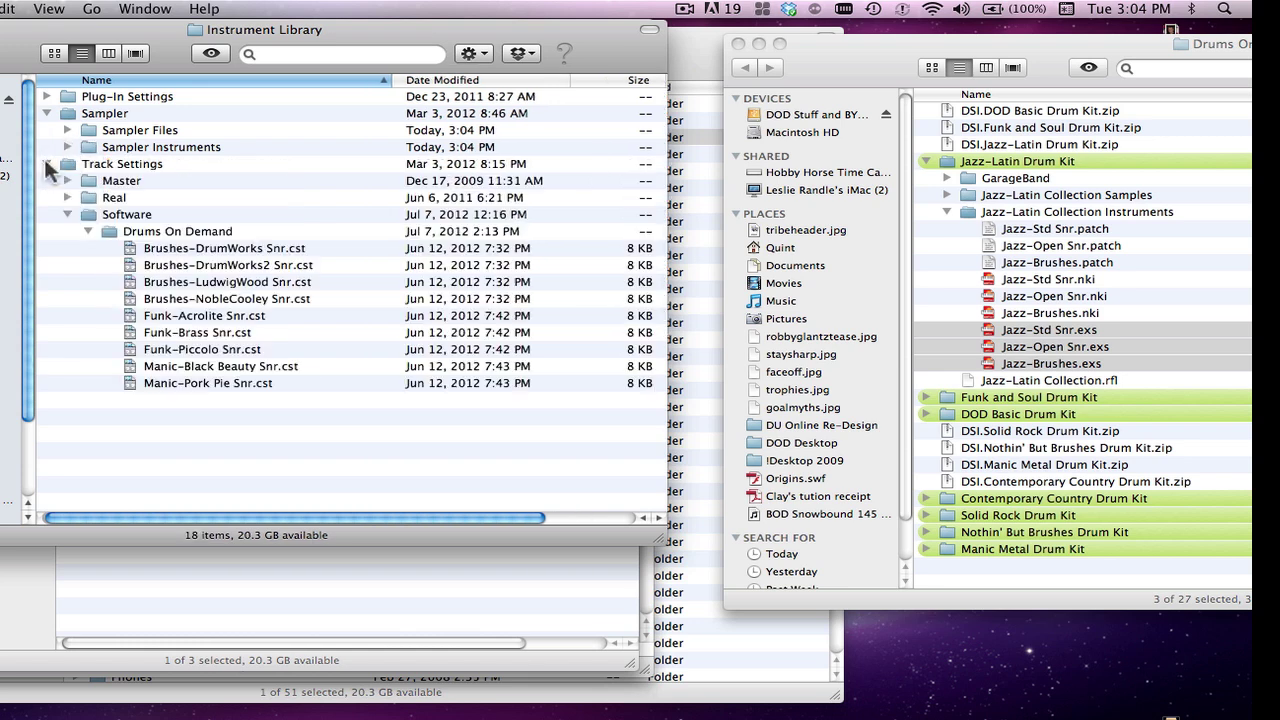
click(66, 214)
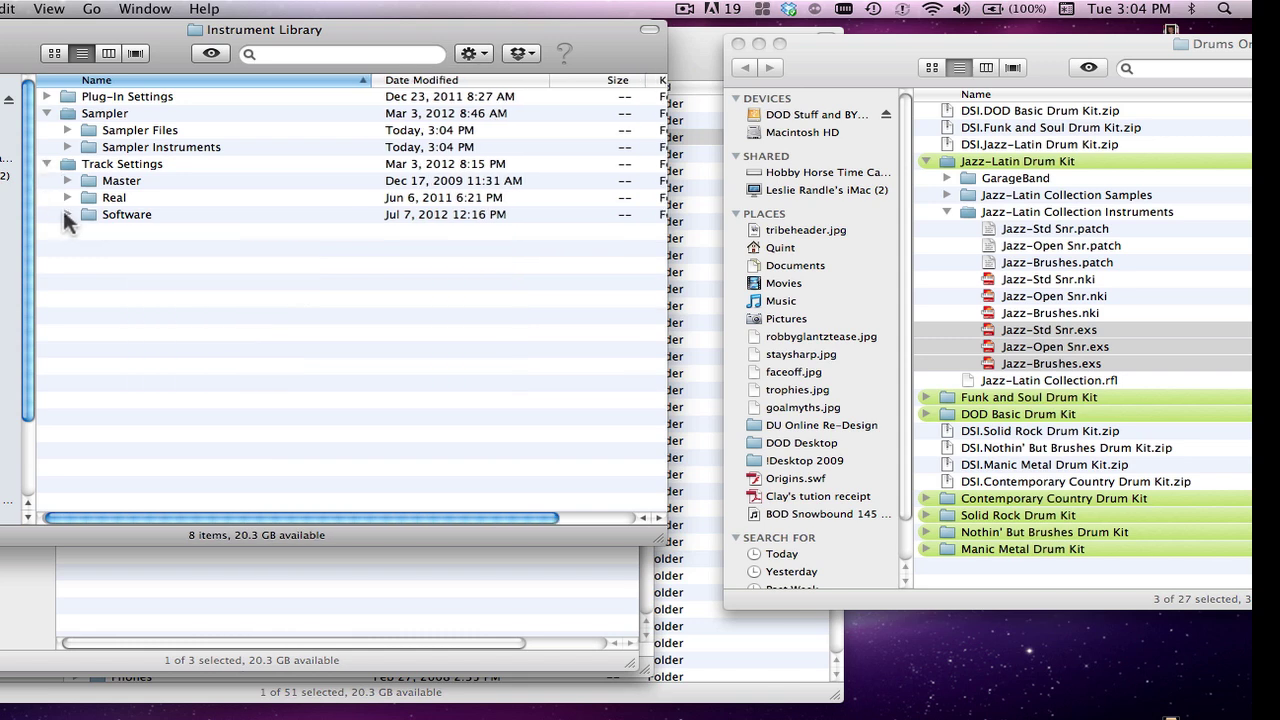
double_click(85, 213)
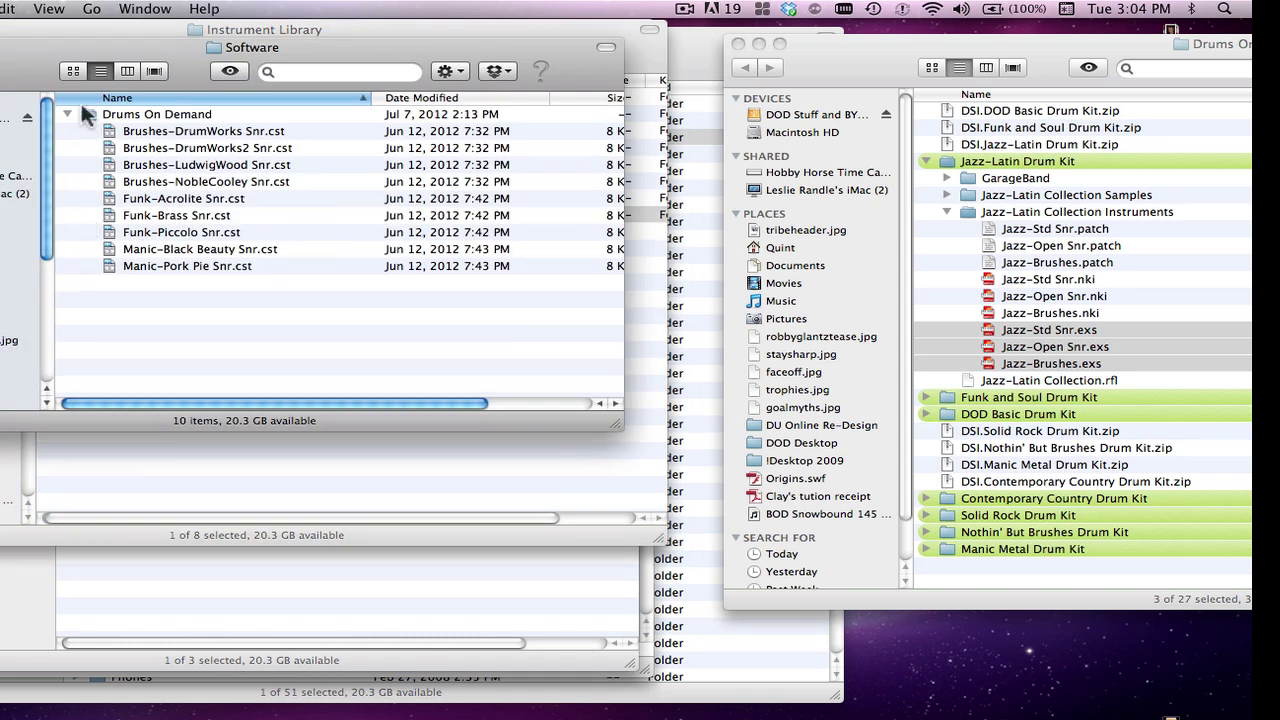
- Open the kit's GarageBand folder in its own window beside the Software window
drag(40, 85, 14, 87)
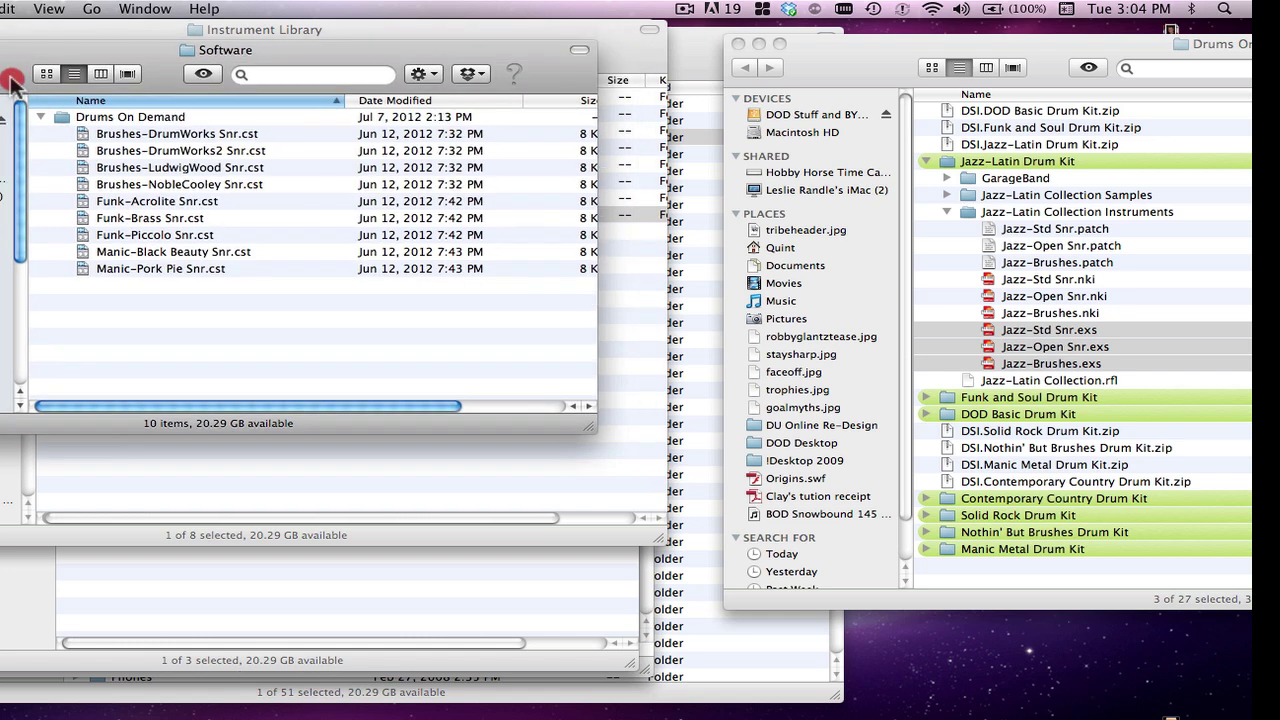
click(1034, 303)
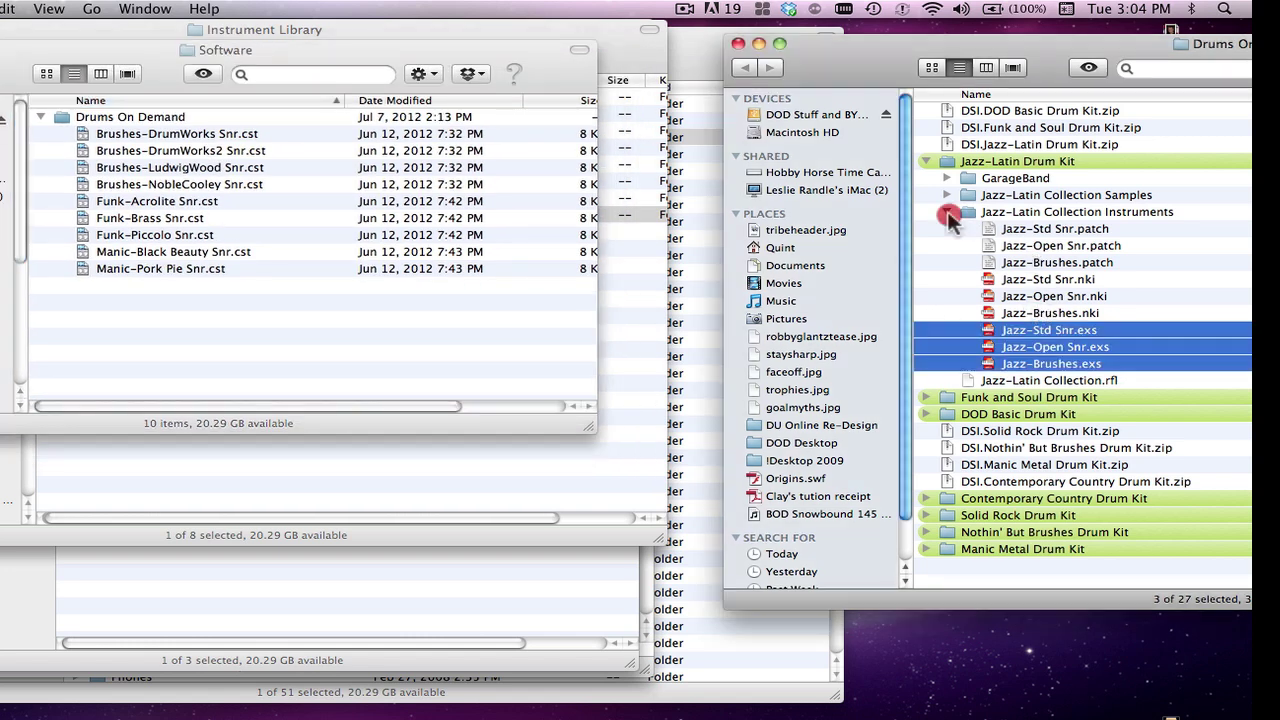
click(947, 212)
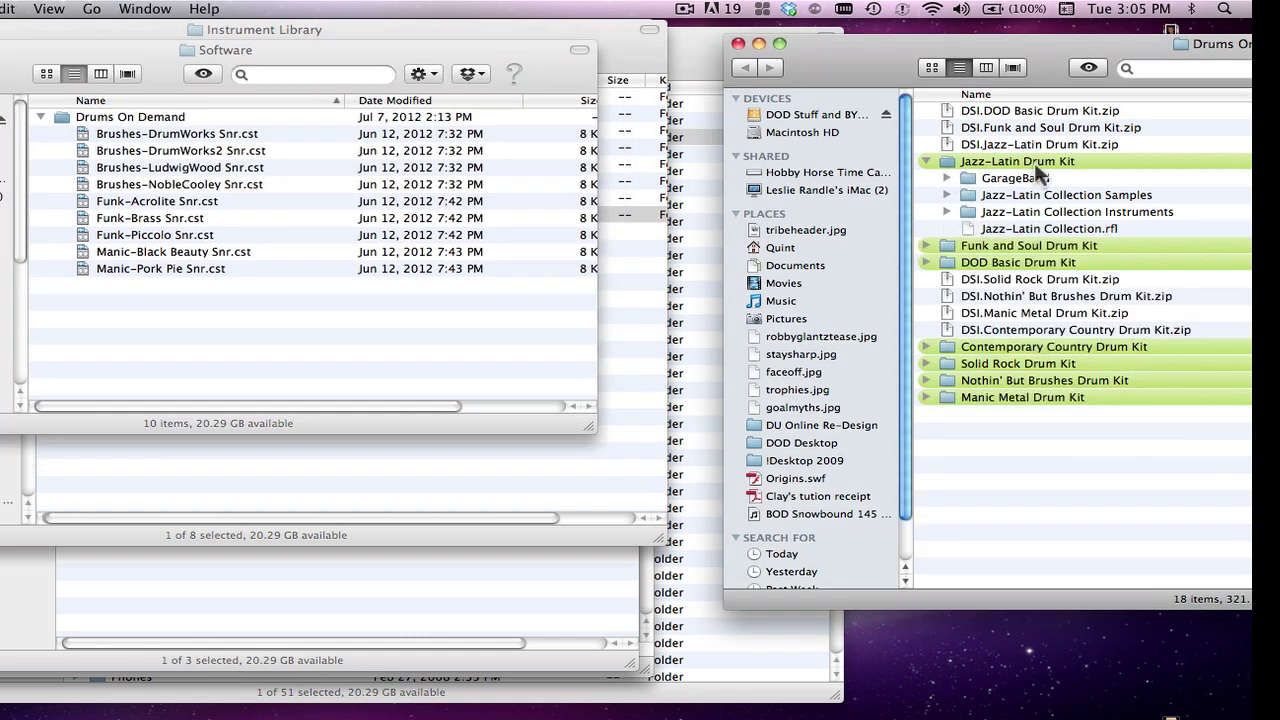
double_click(966, 180)
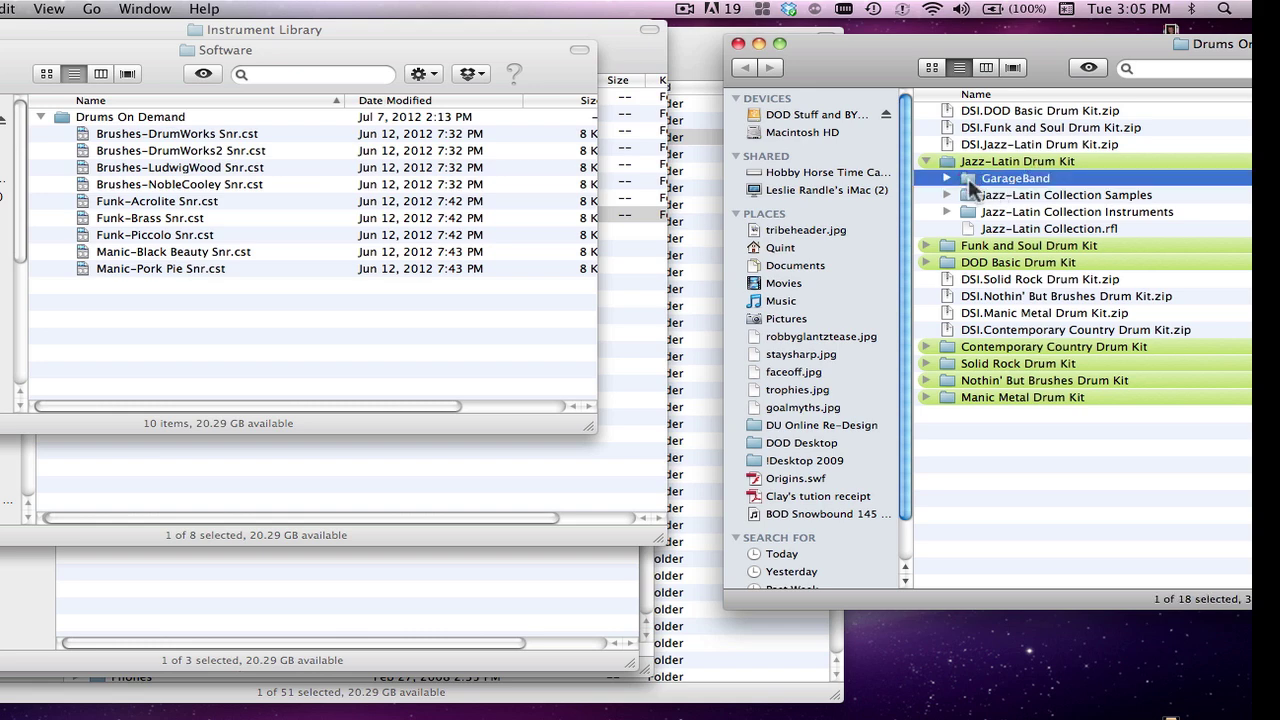
drag(10, 62, 770, 66)
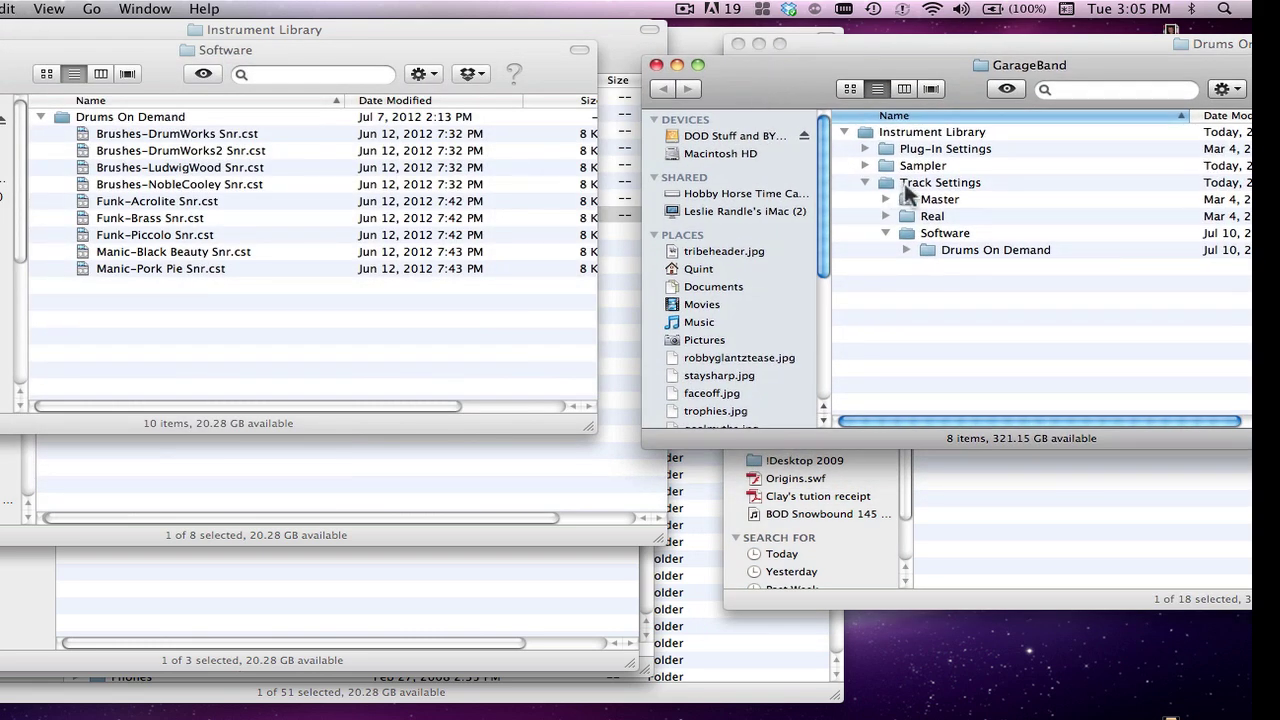
- Close the Software window and try moving the kit's Drums On Demand into Software, then undo
click(937, 251)
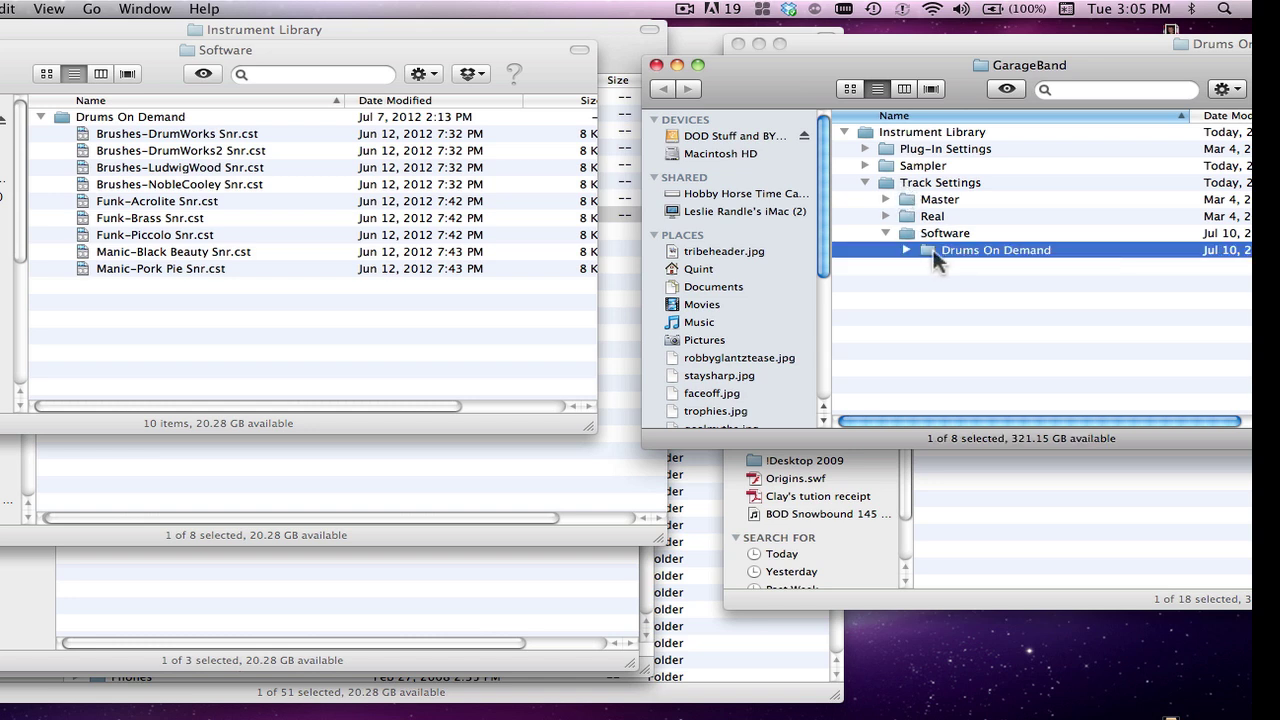
click(933, 250)
key(cmd+w)
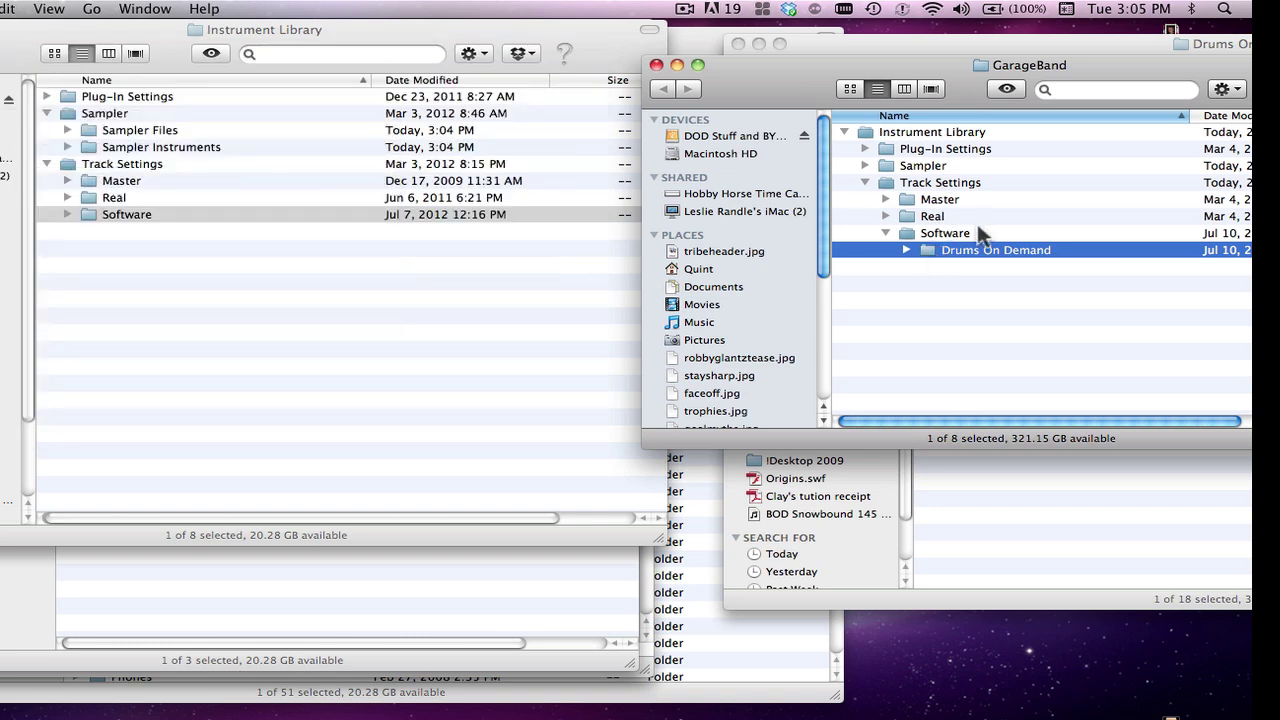
click(927, 250)
drag(927, 248, 850, 308)
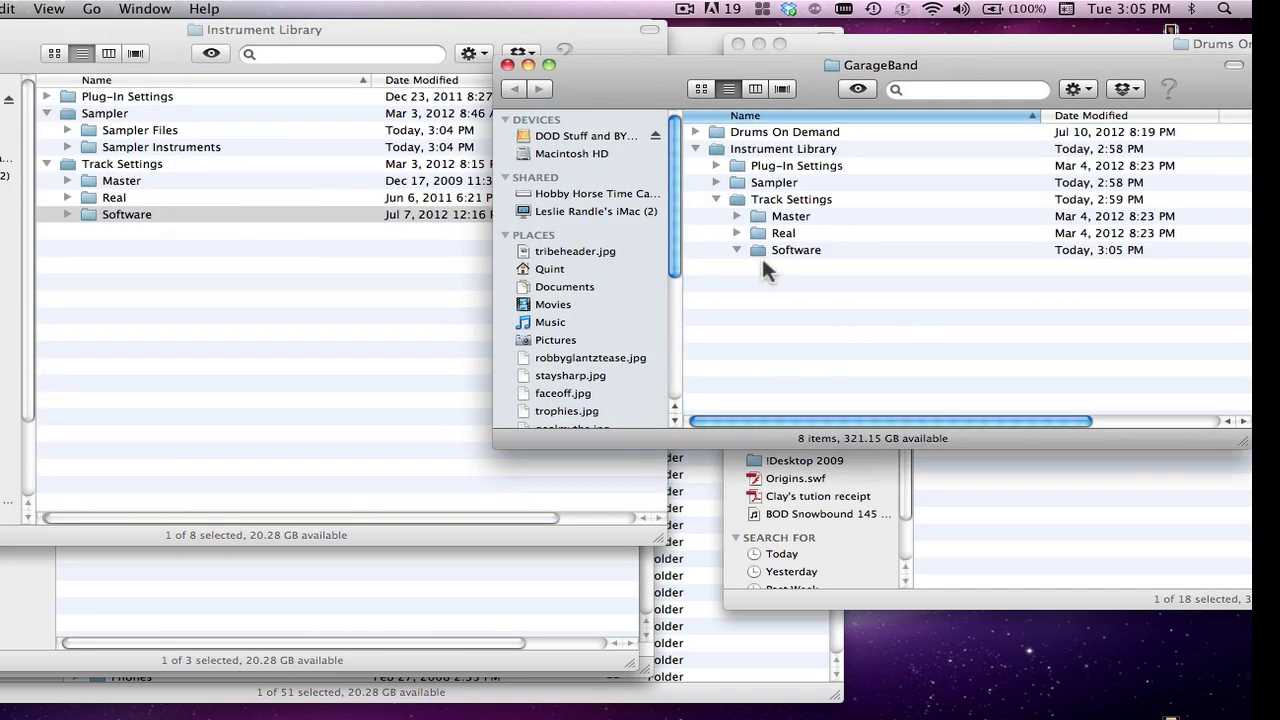
key(super+z)
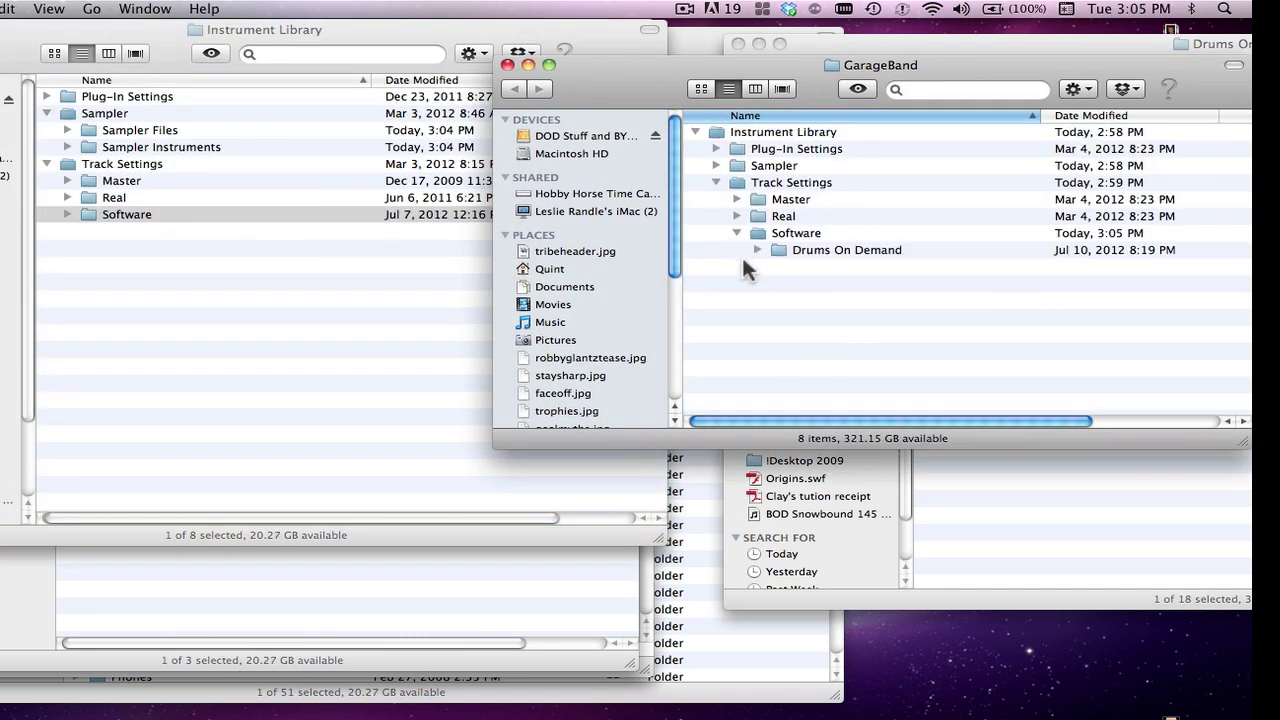
- Copy the Jazz-Brushes, Jazz-Open Snr and Jazz-Std Snr .cst files into the library's Drums On Demand, then collapse Track Settings
click(754, 250)
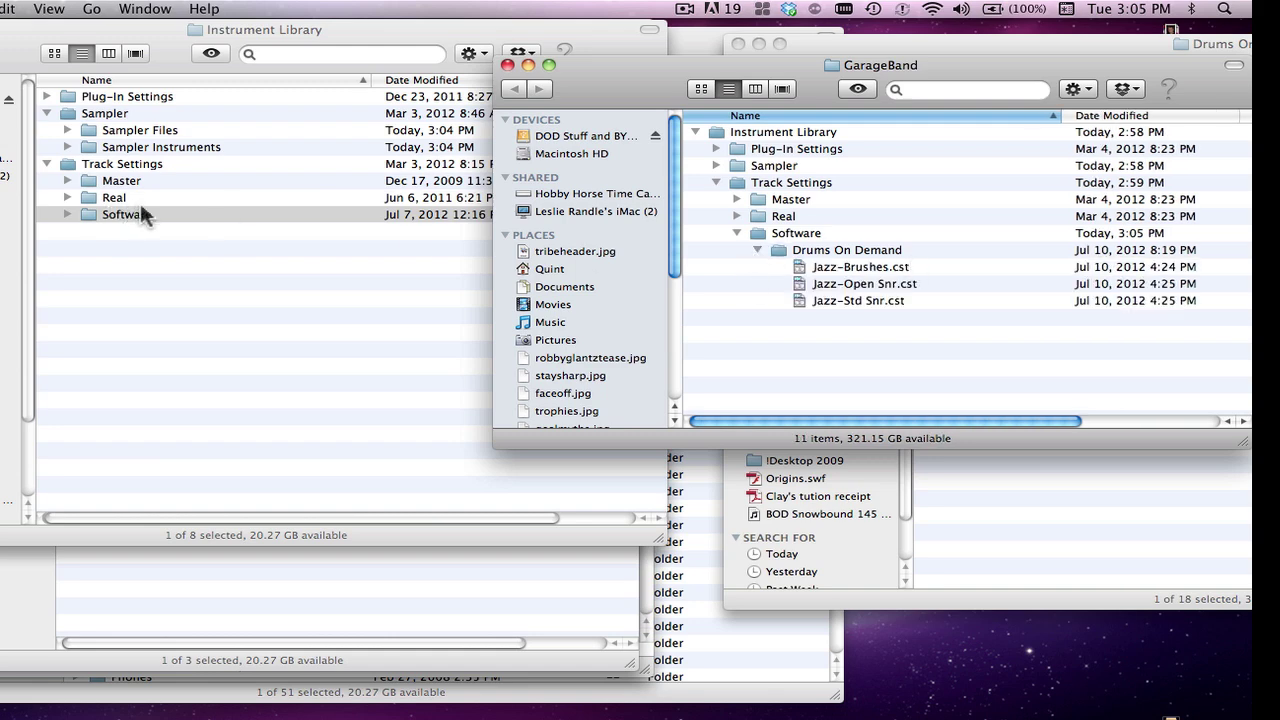
click(69, 214)
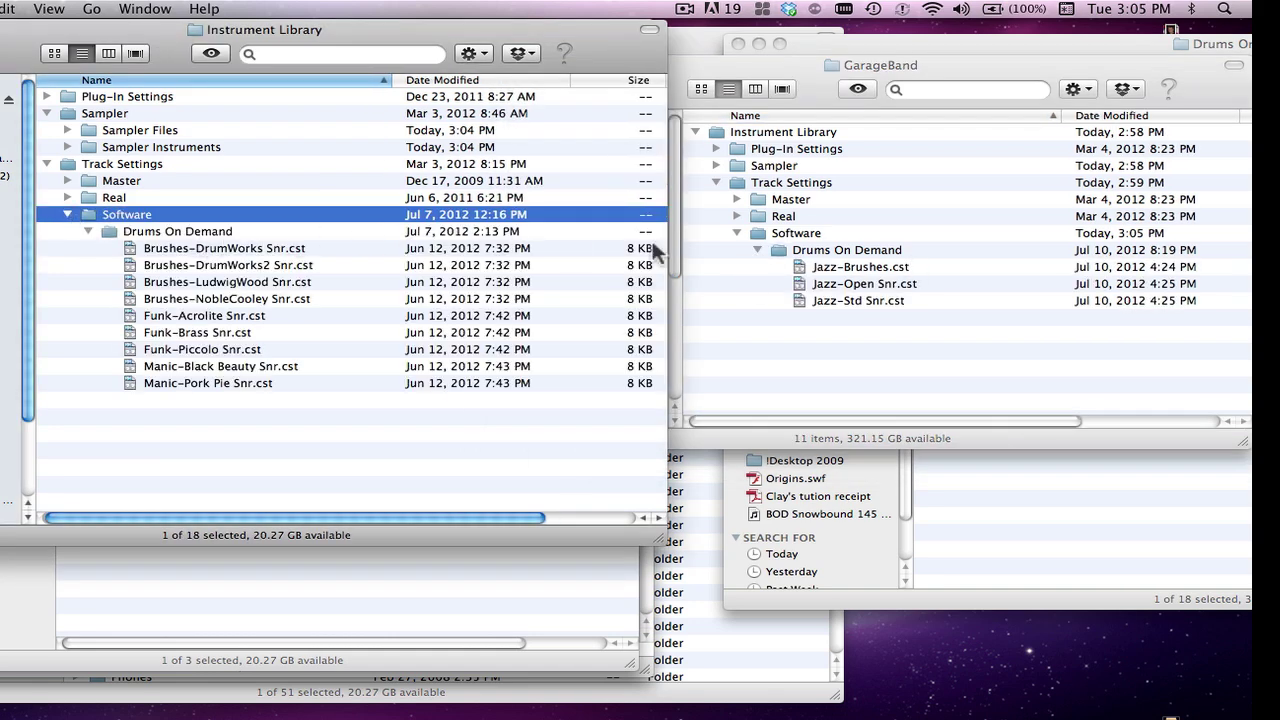
click(800, 268)
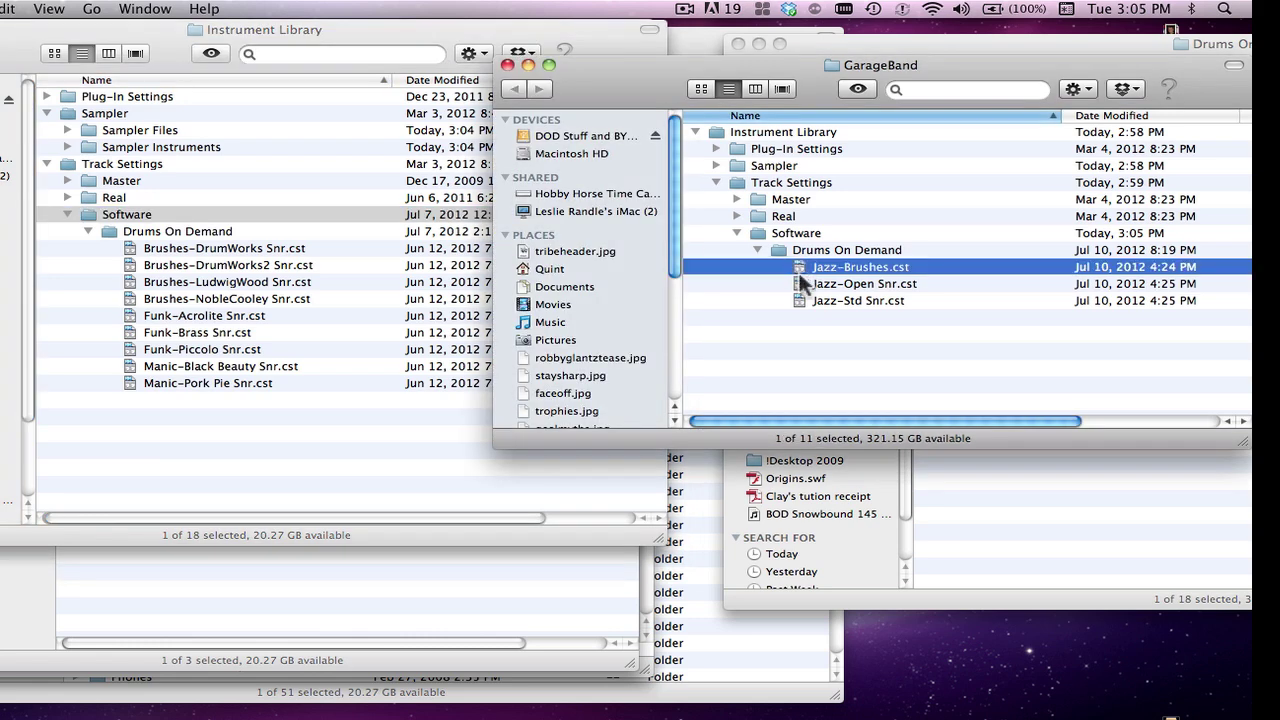
shift+click(799, 299)
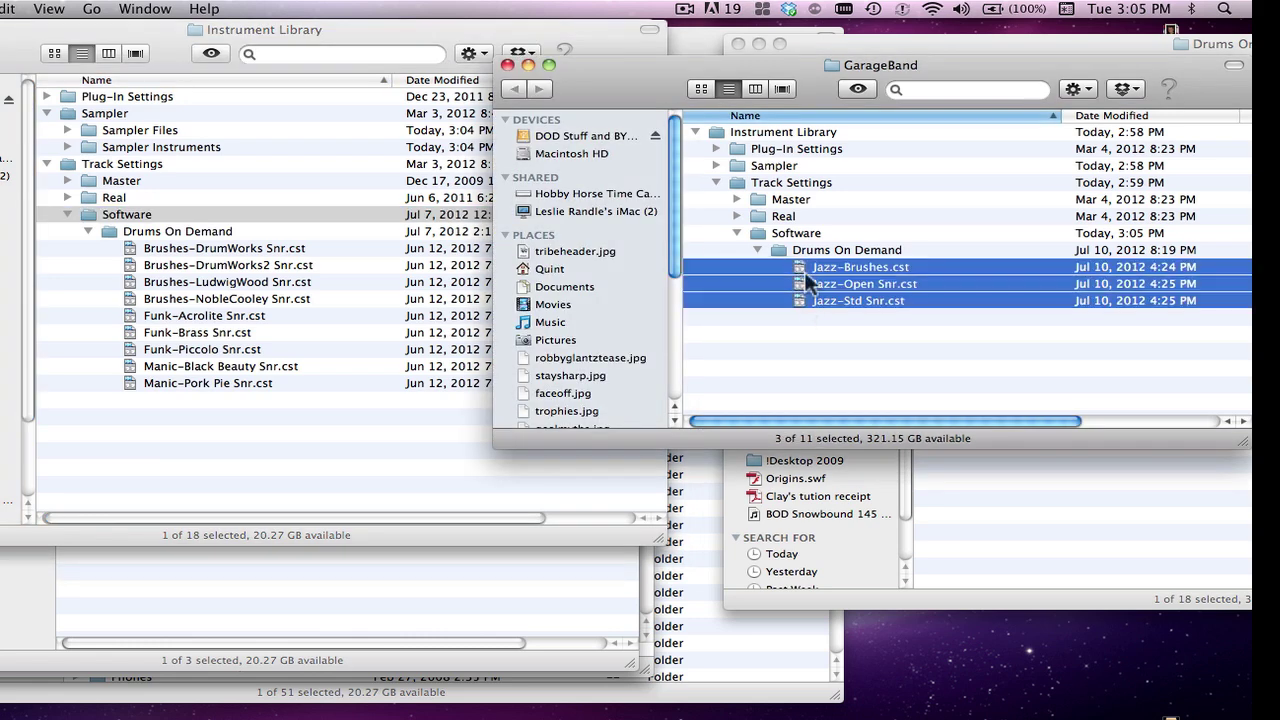
drag(803, 267, 190, 263)
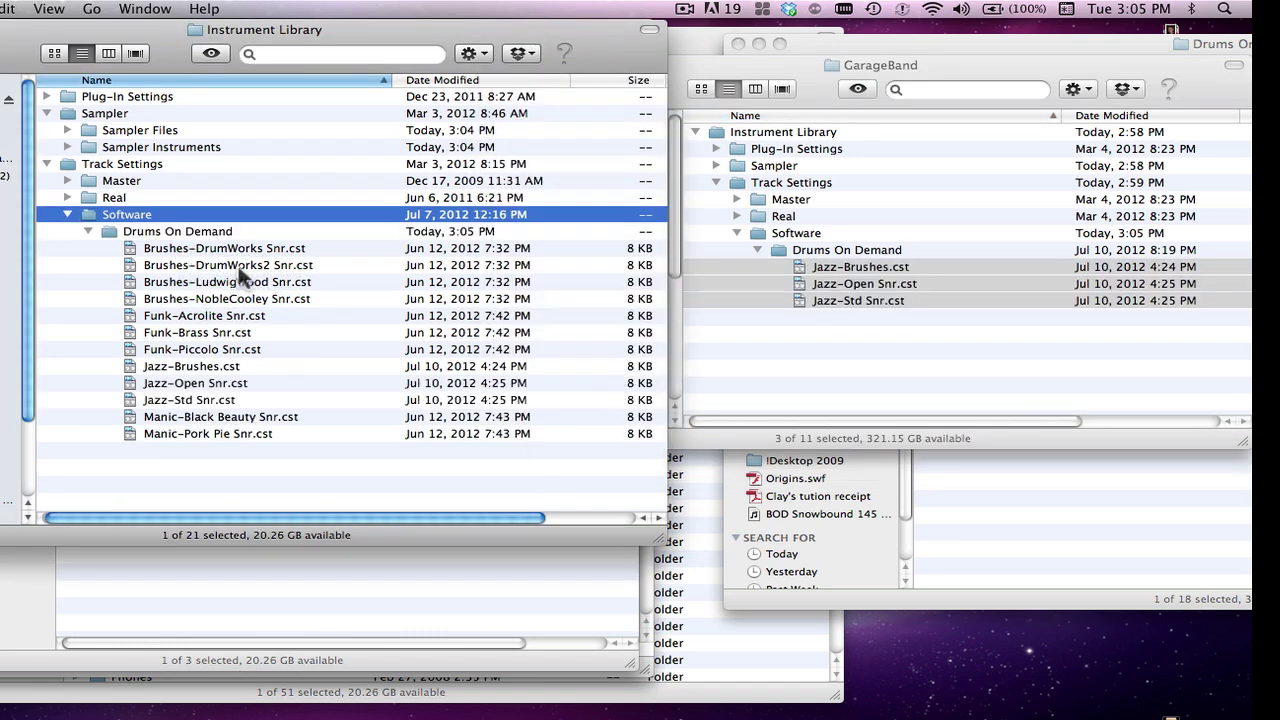
click(66, 210)
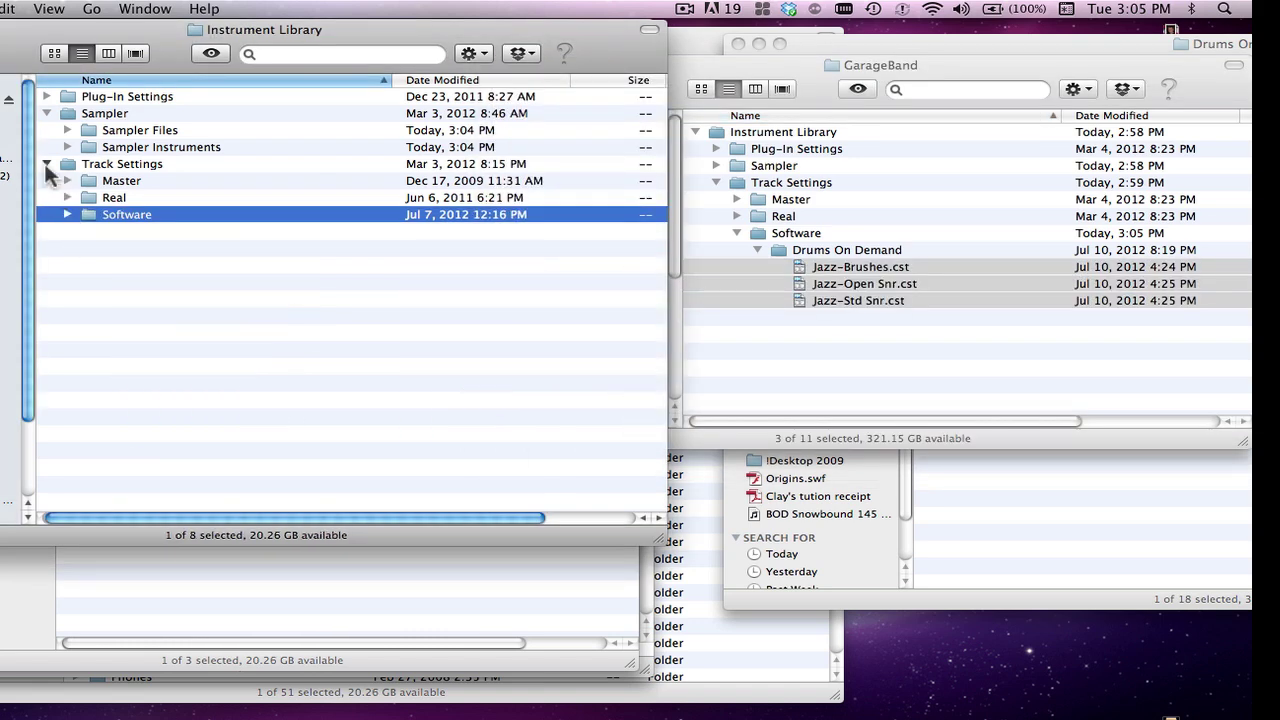
click(45, 163)
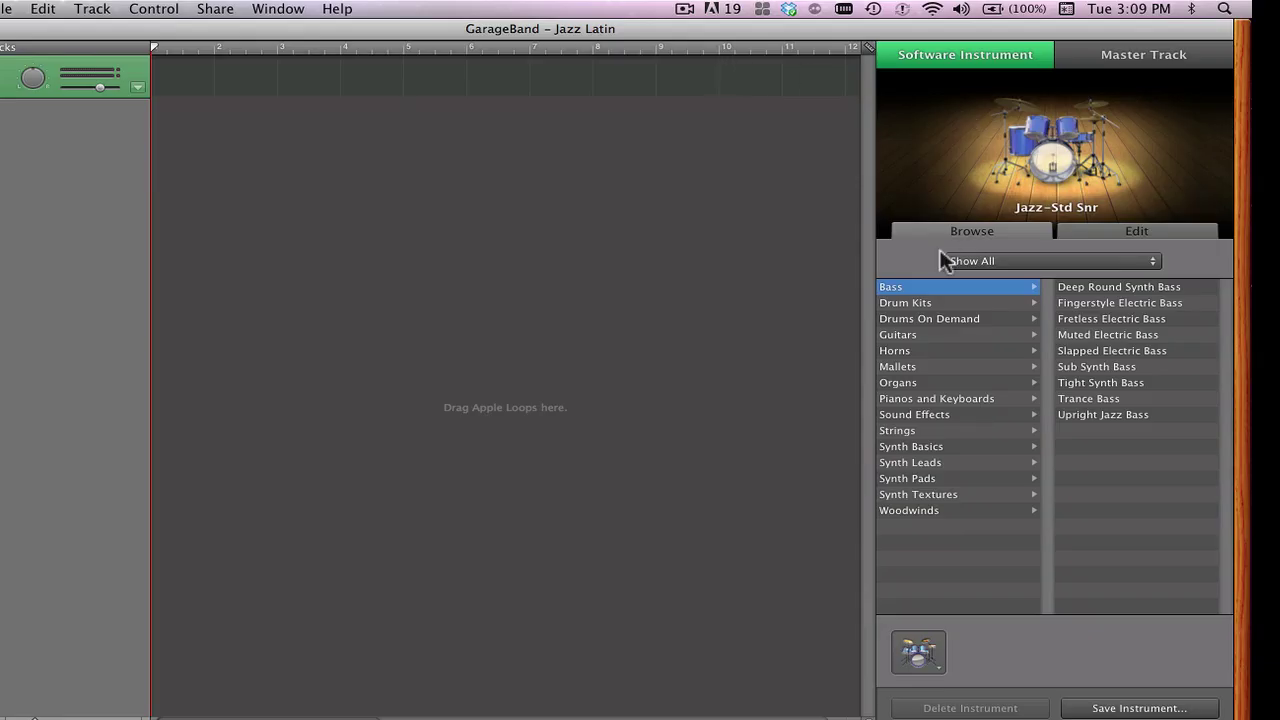
- Under Drums On Demand, audition Jazz-Std Snr, Jazz-Open Snr and Jazz-Brushes, finishing on Jazz-Std Snr
click(945, 316)
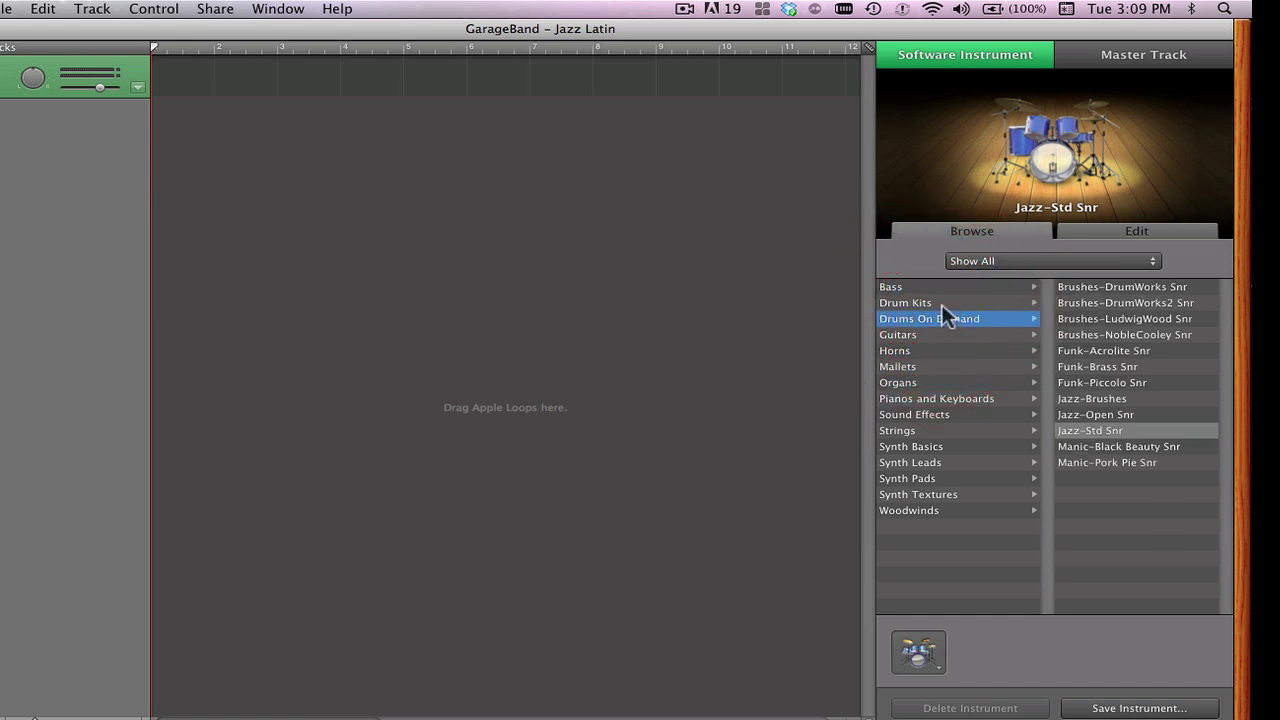
click(941, 304)
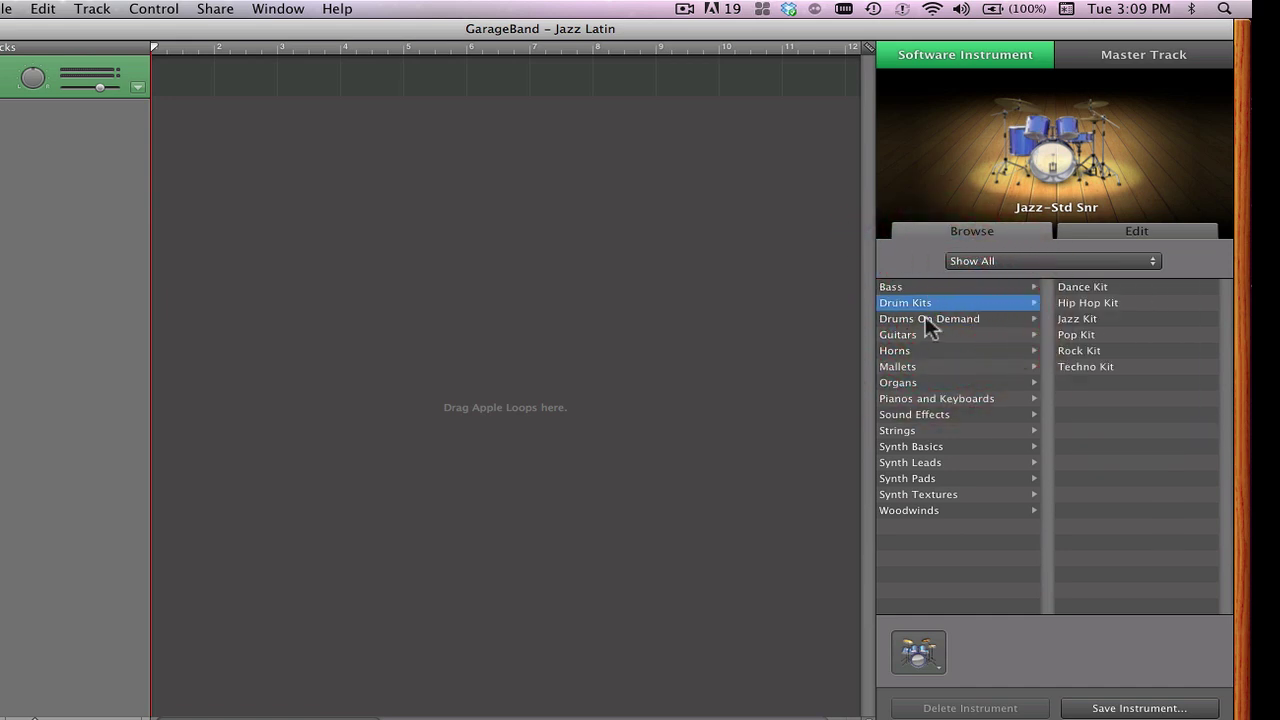
click(925, 319)
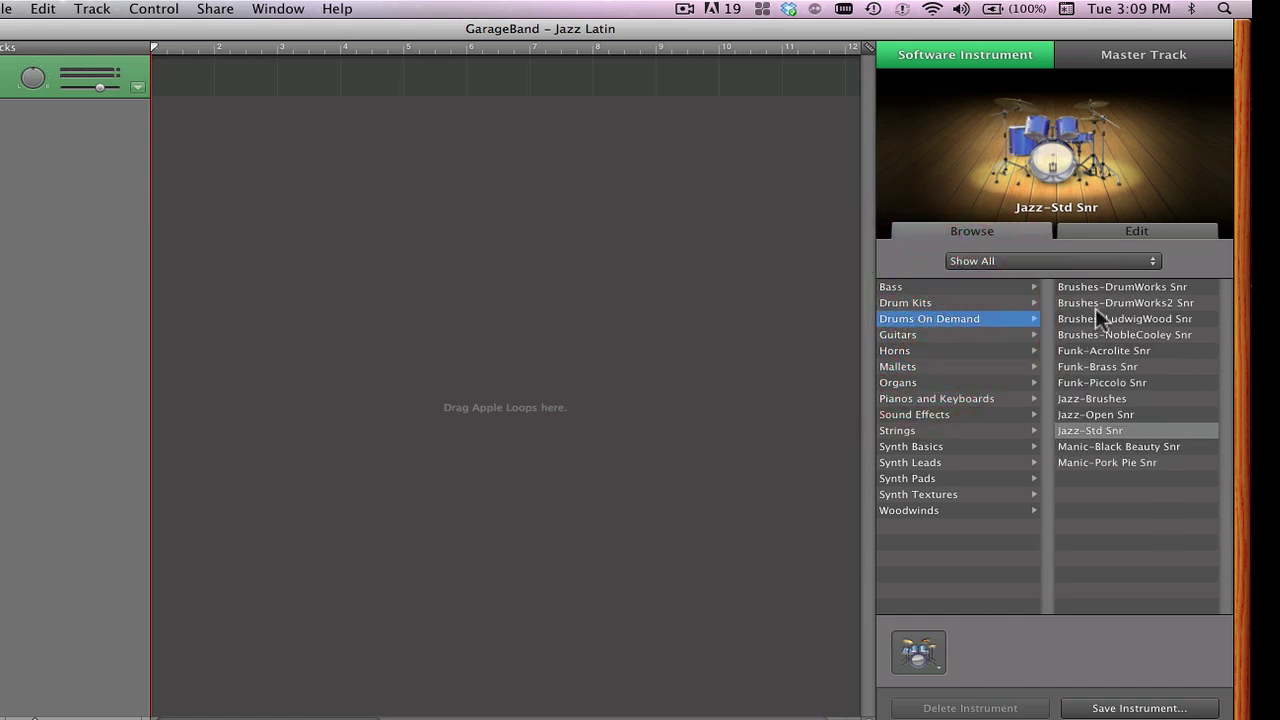
click(1090, 430)
click(1092, 414)
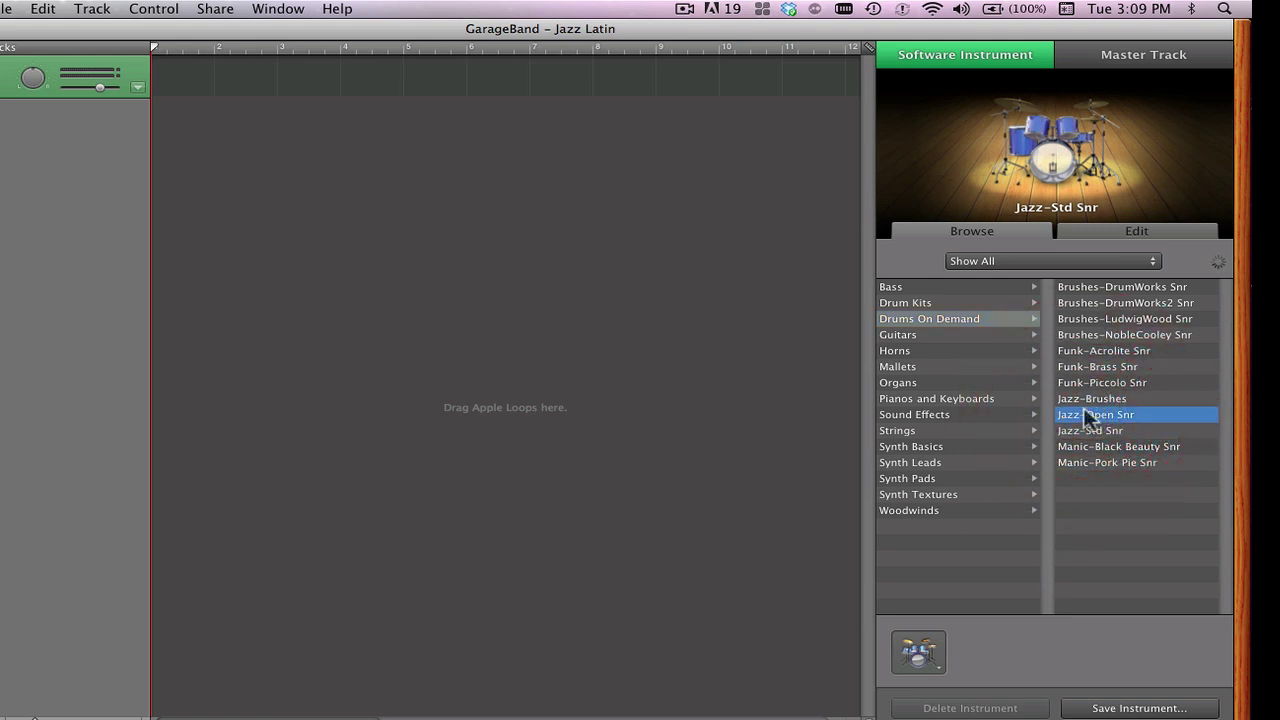
click(1089, 414)
click(1088, 399)
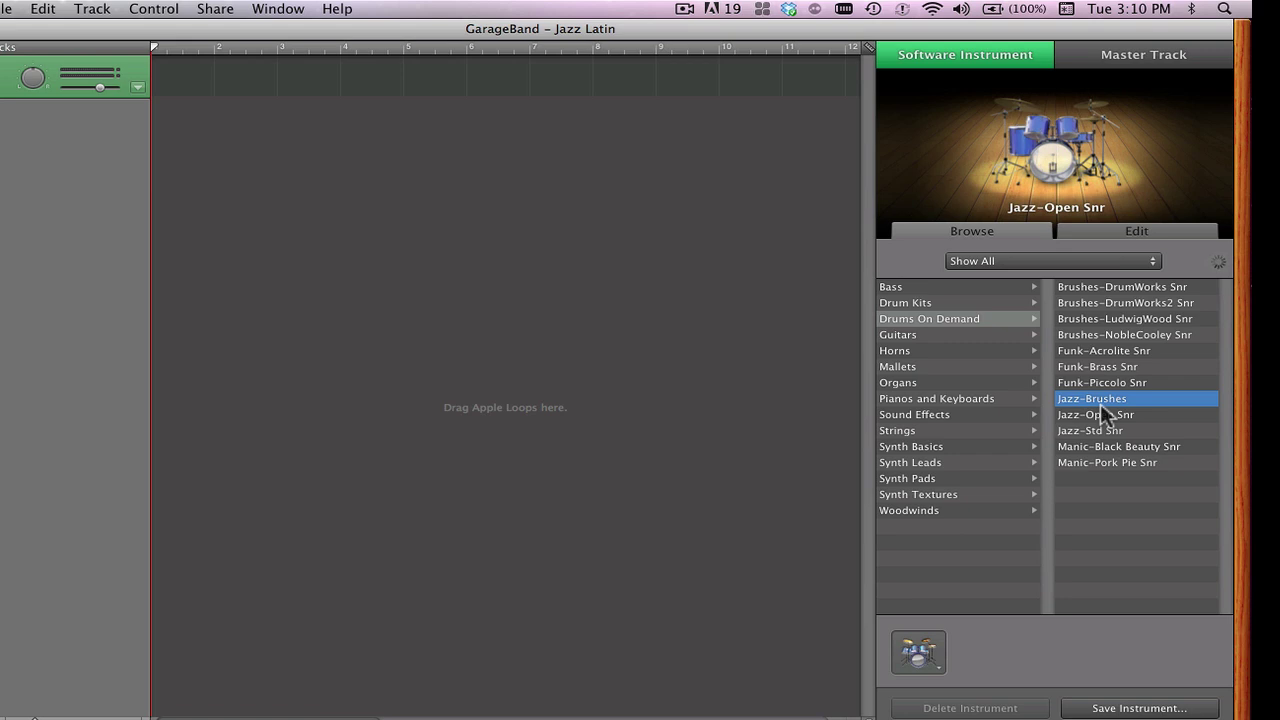
click(1108, 418)
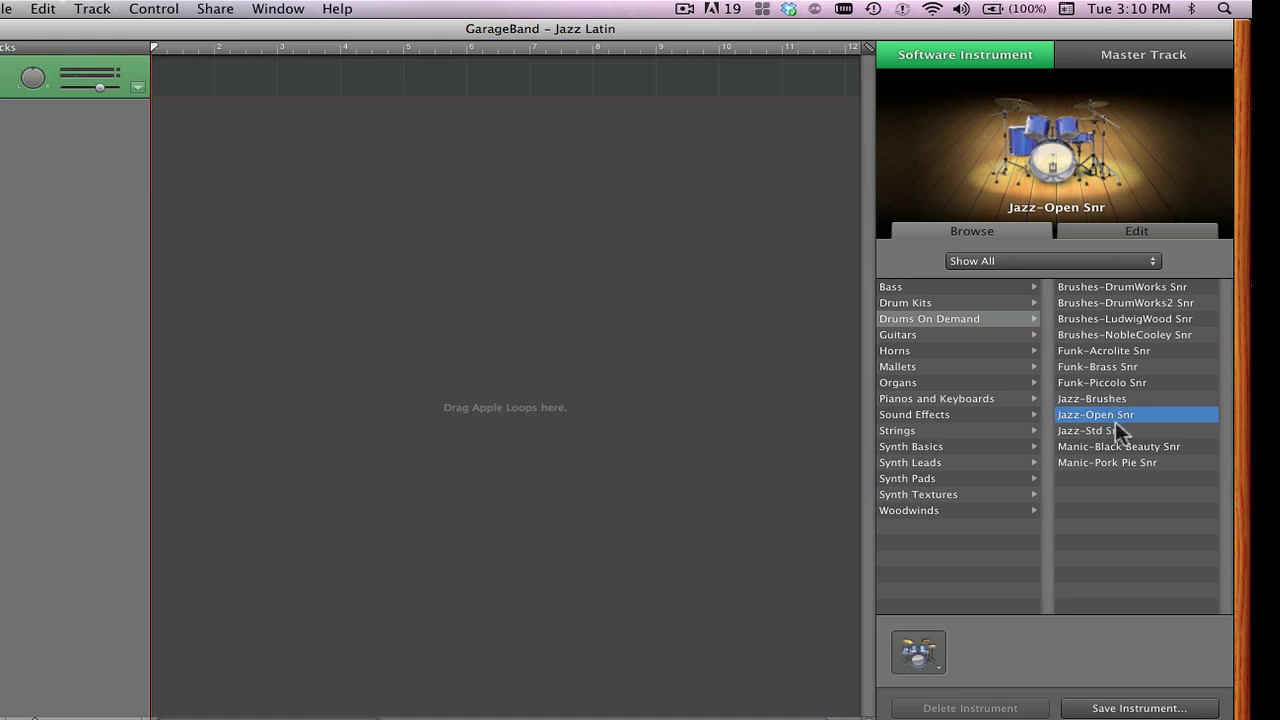
click(1127, 432)
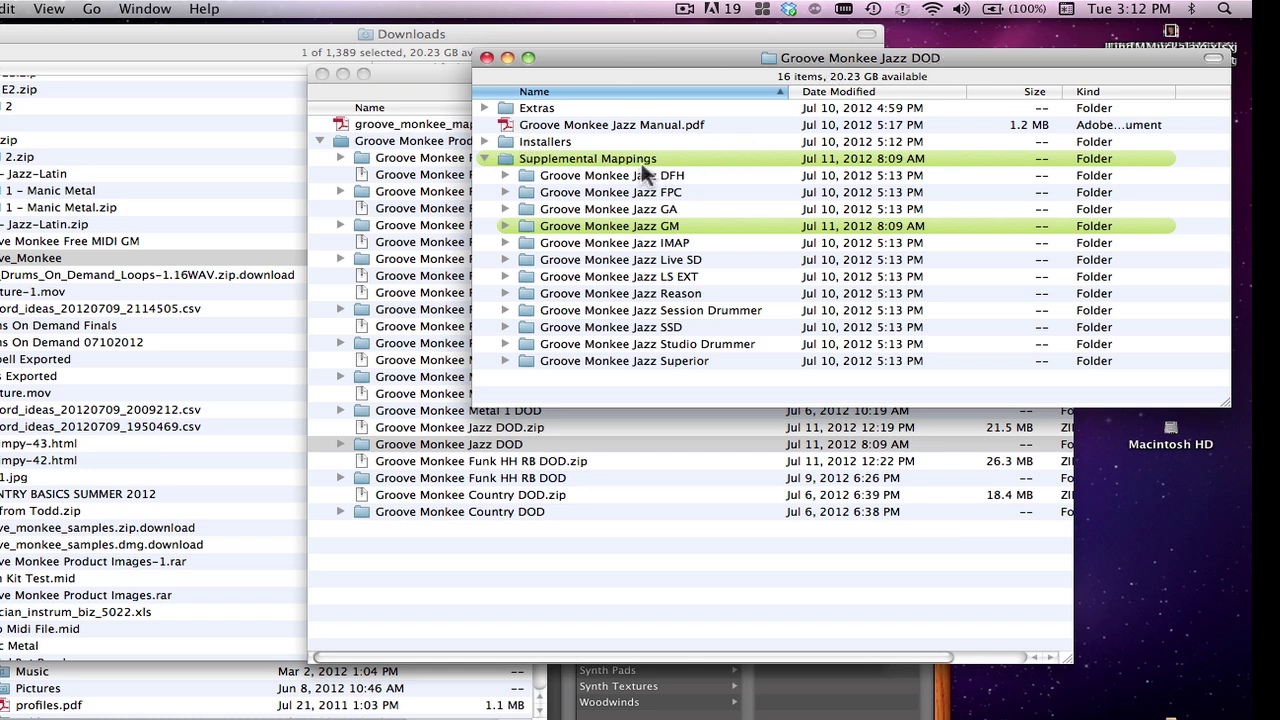
- Open Groove Monkee Jazz GM > Single Track and enlarge the window to show all 24 folders
double_click(623, 226)
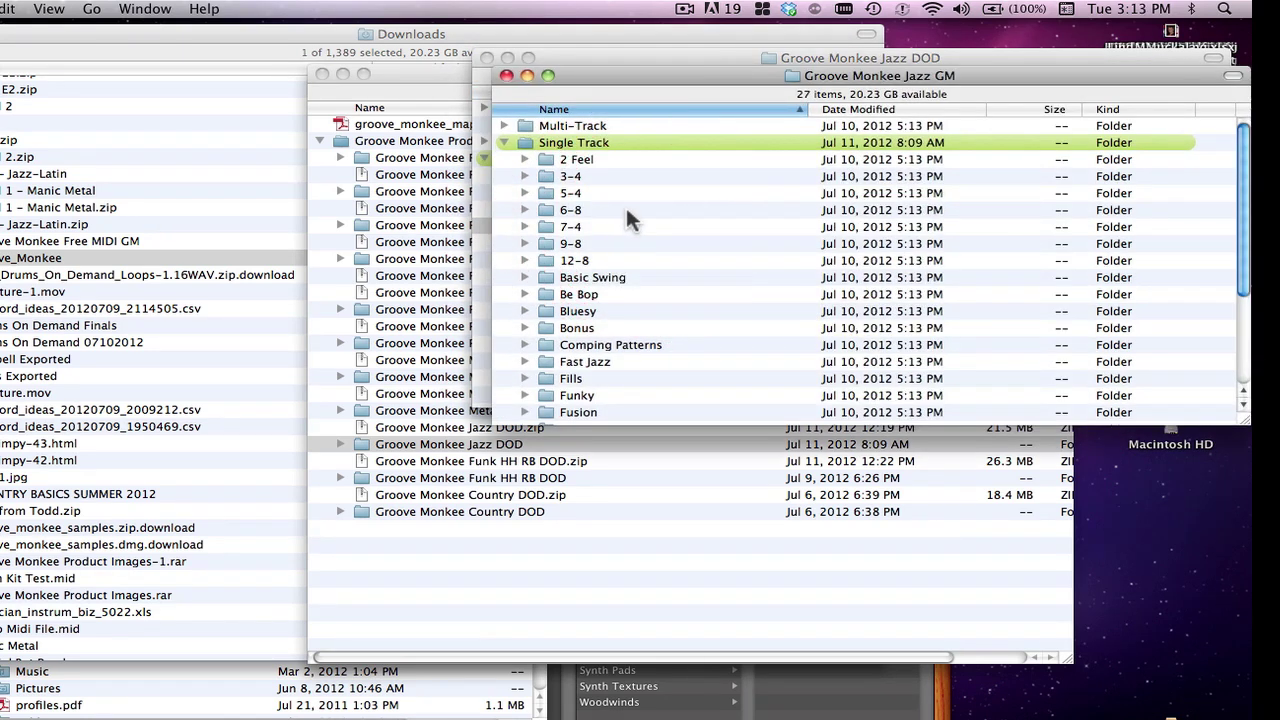
double_click(534, 142)
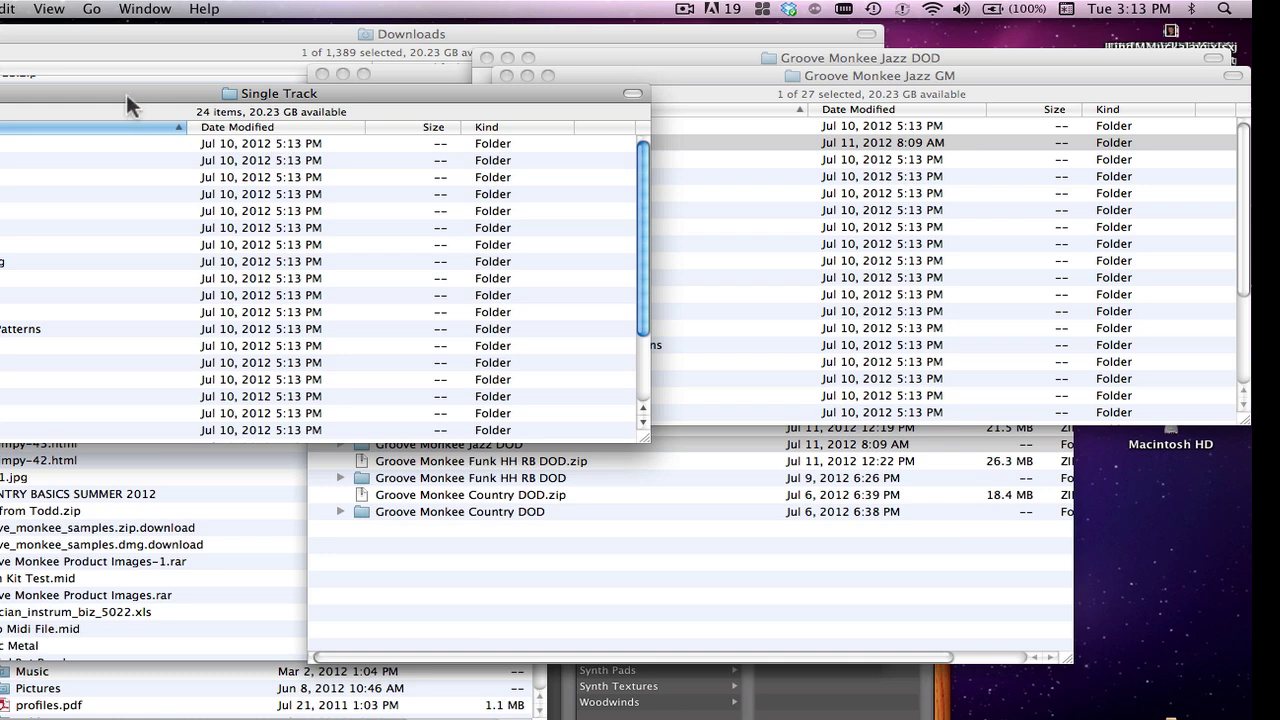
drag(126, 94, 818, 57)
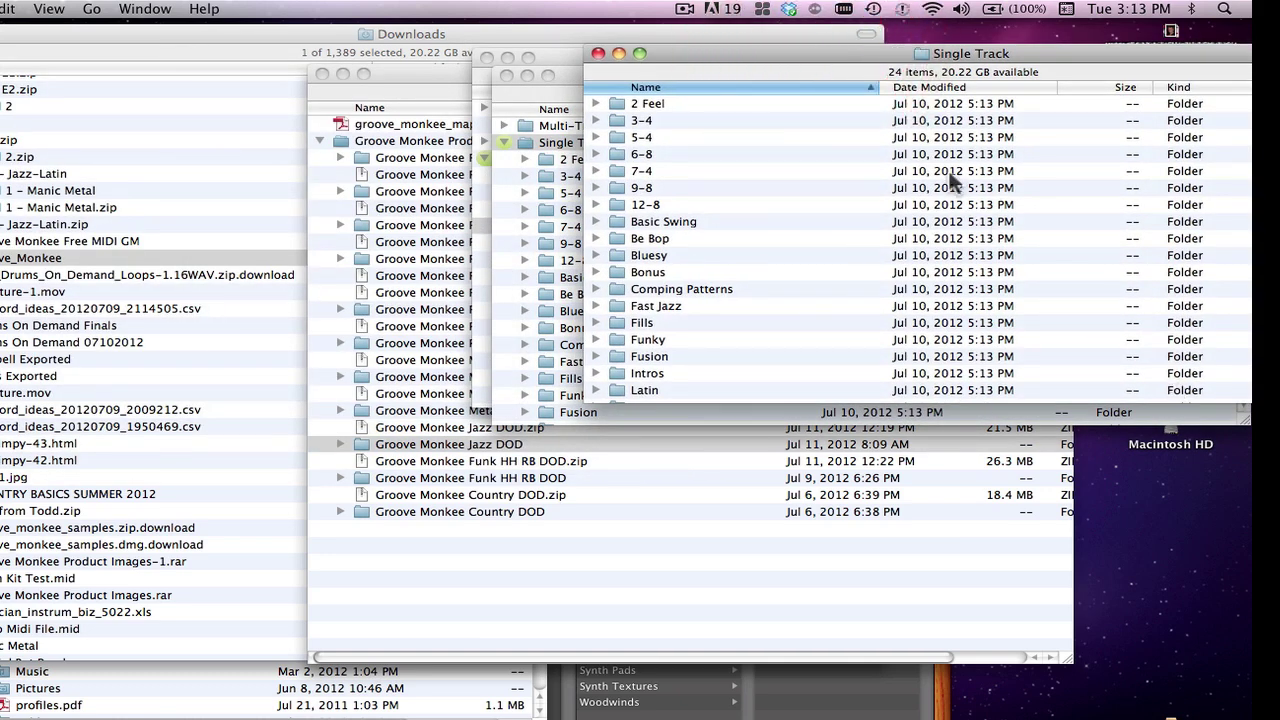
drag(1036, 58, 830, 56)
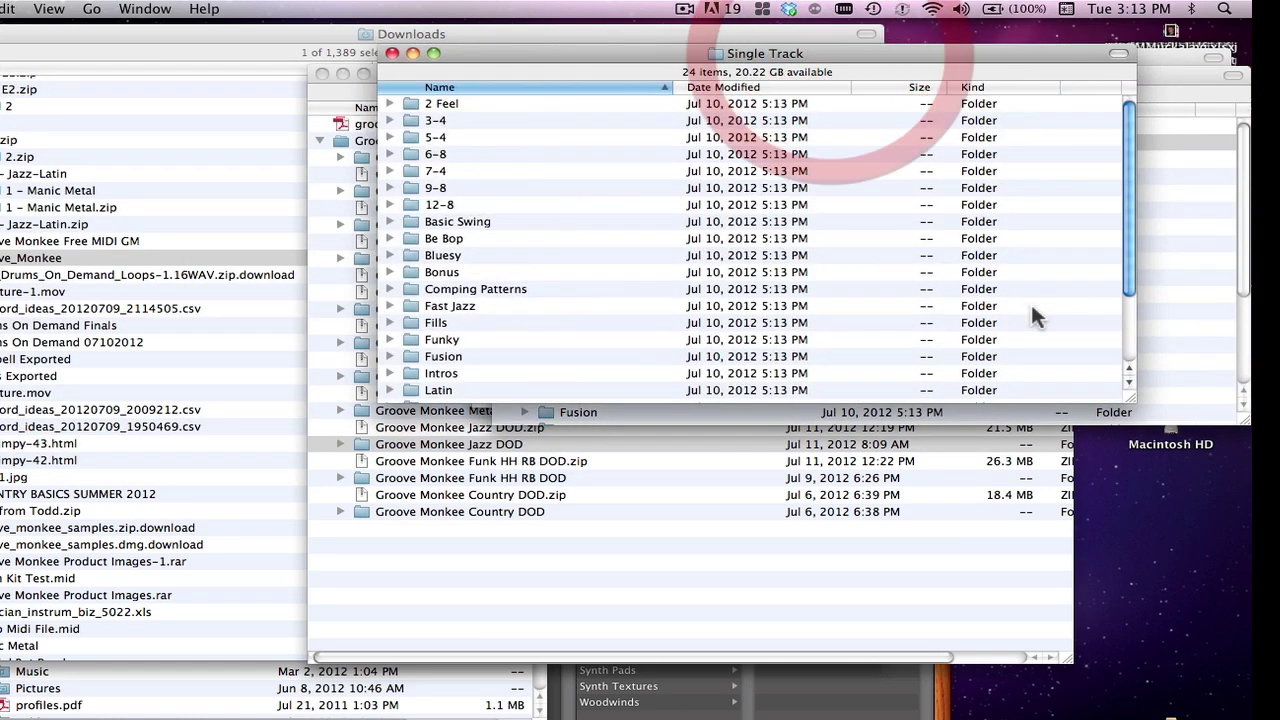
drag(1137, 405, 1090, 553)
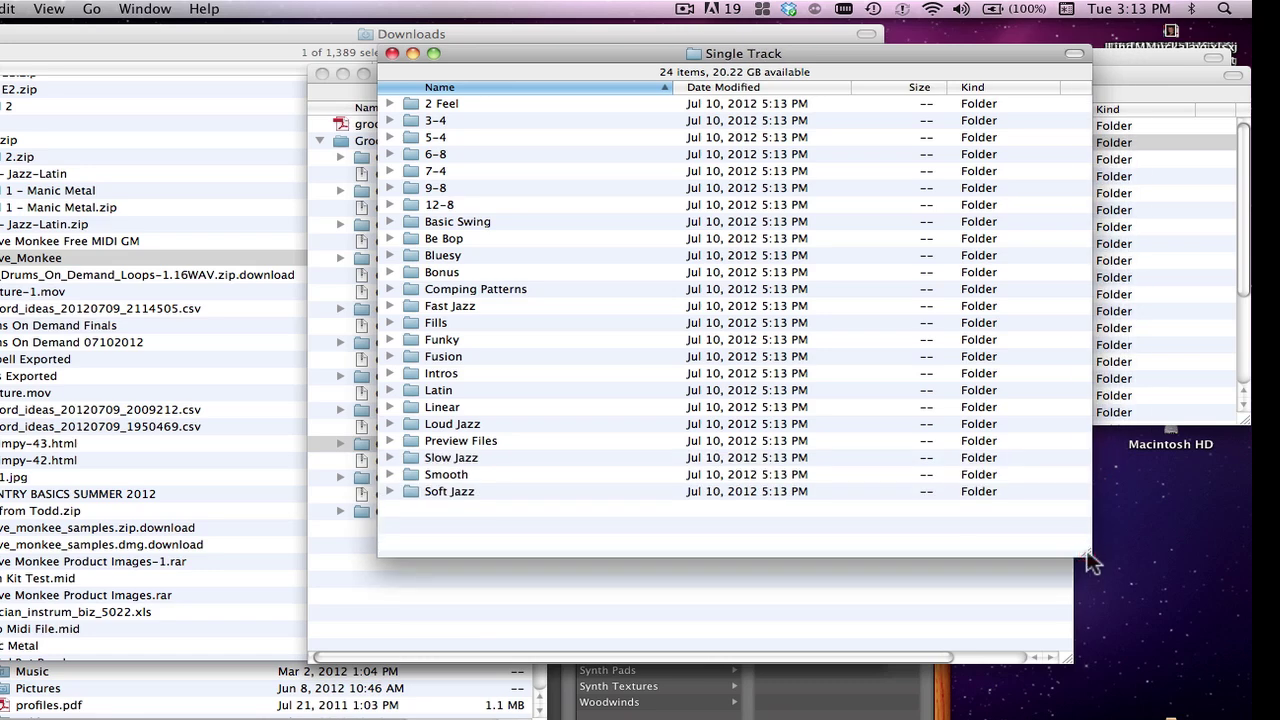
- Open Preview Files, minimize the Downloads window, and bring the GarageBand project alongside
double_click(483, 440)
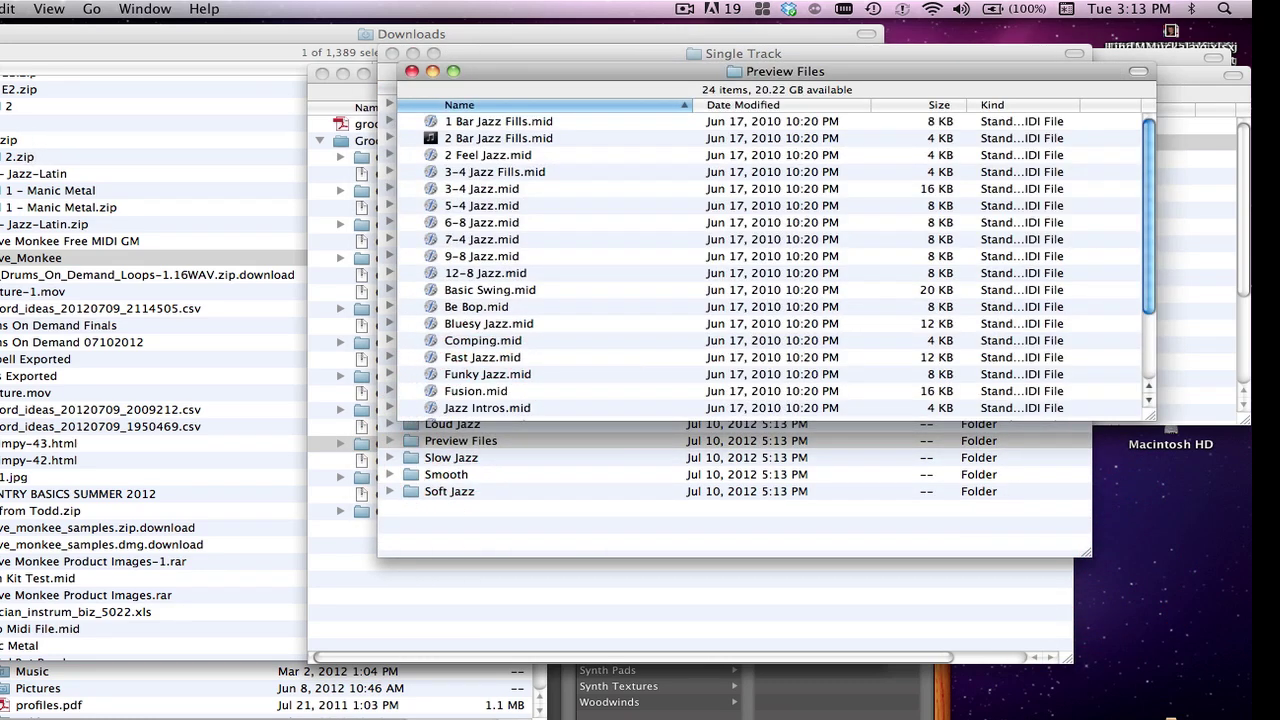
double_click(421, 34)
drag(76, 221, 371, 323)
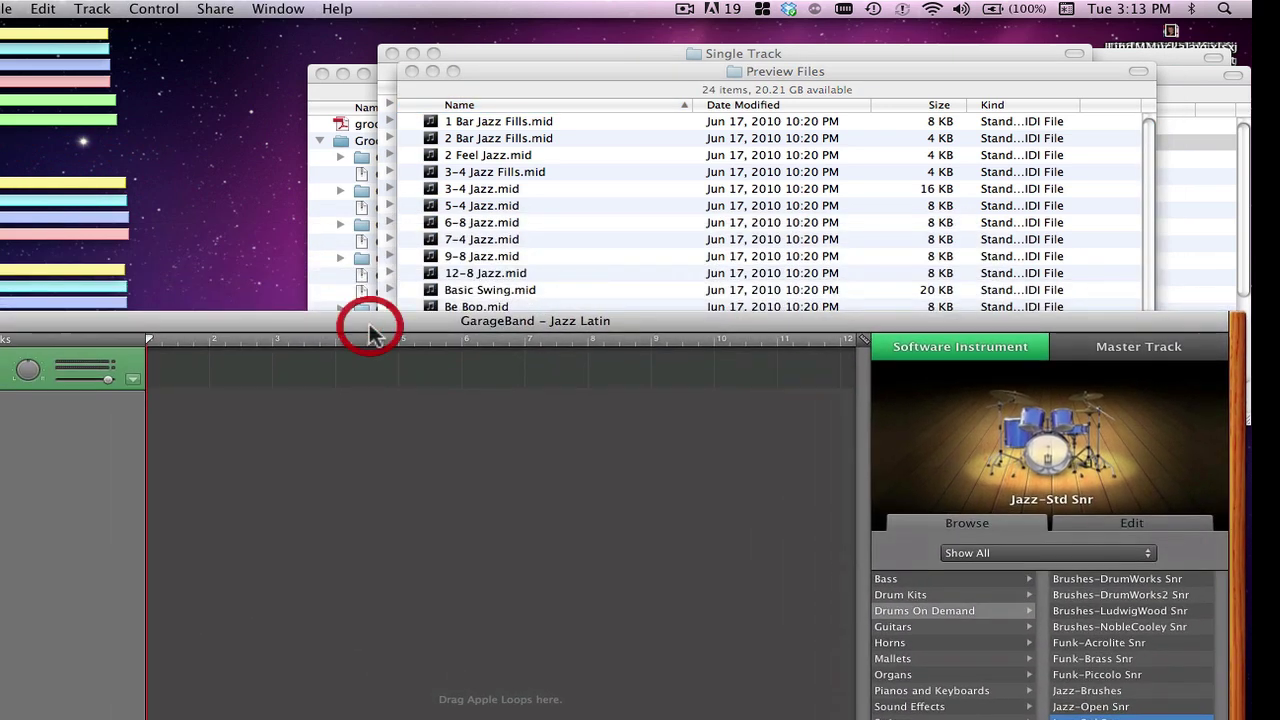
- Import 6-8 Jazz.mid from Preview Files into the GarageBand Jazz Latin project
click(518, 76)
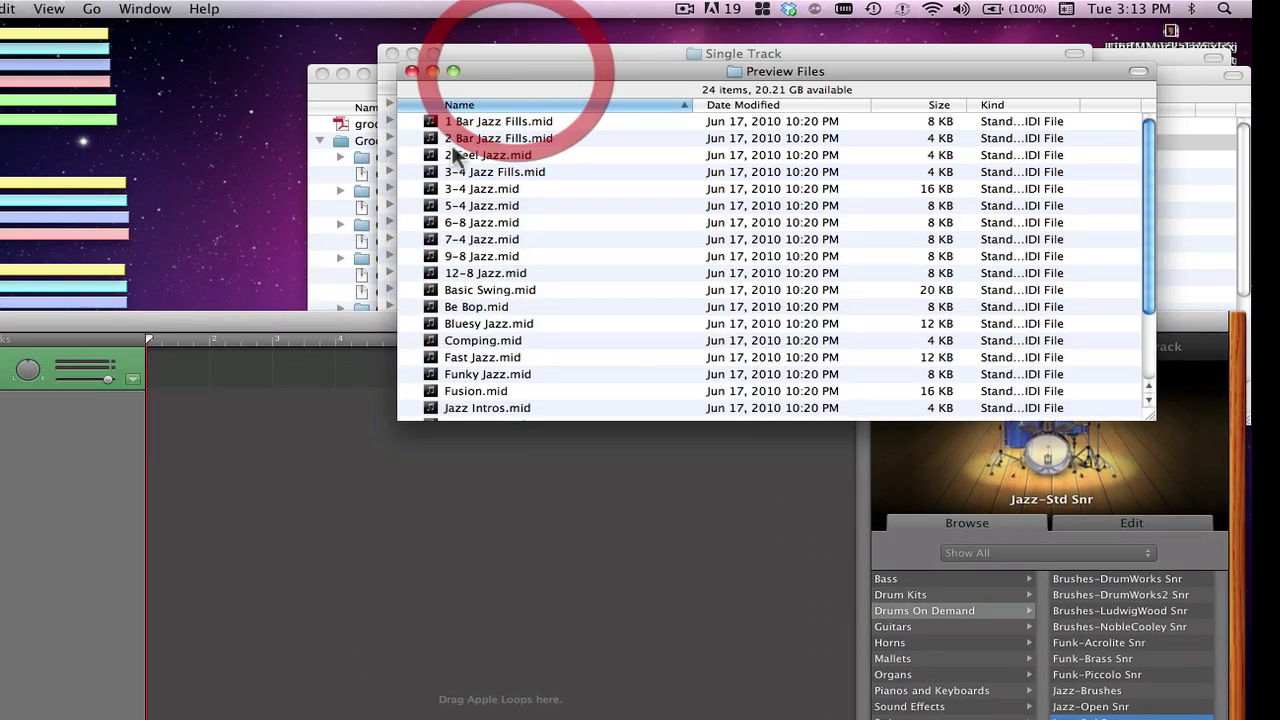
click(472, 224)
drag(430, 228, 271, 457)
click(294, 328)
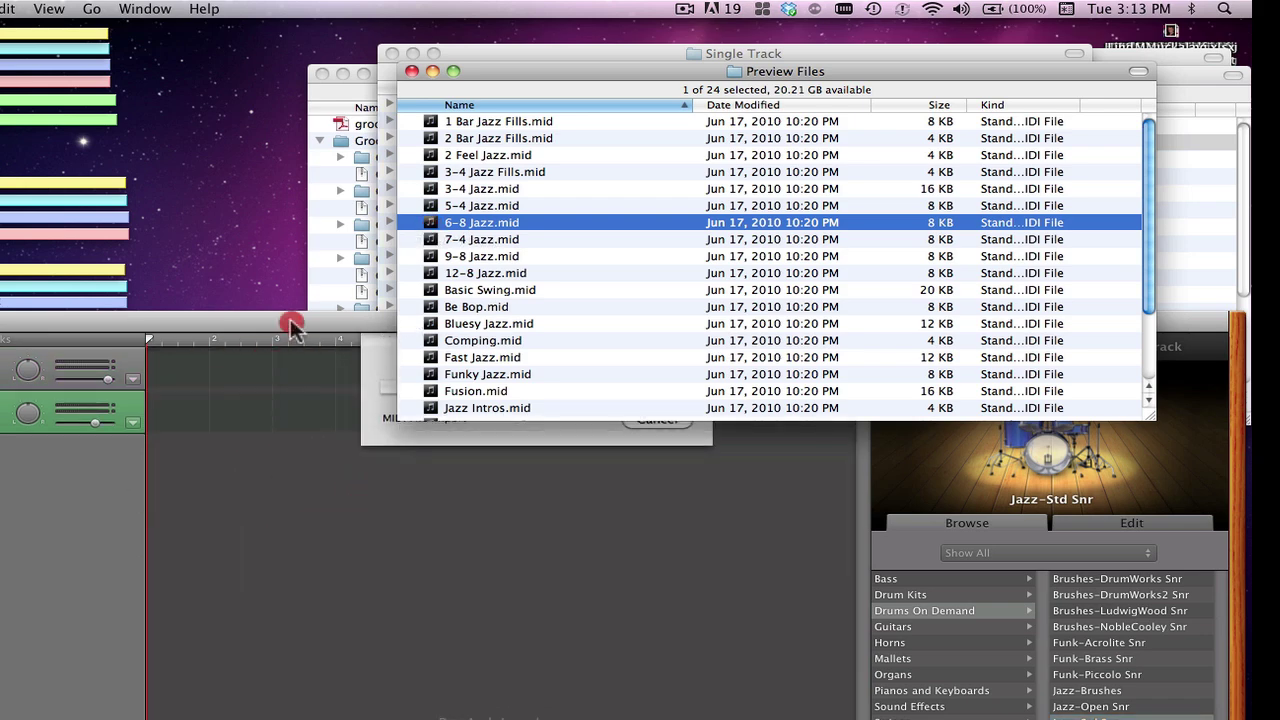
drag(294, 328, 310, 72)
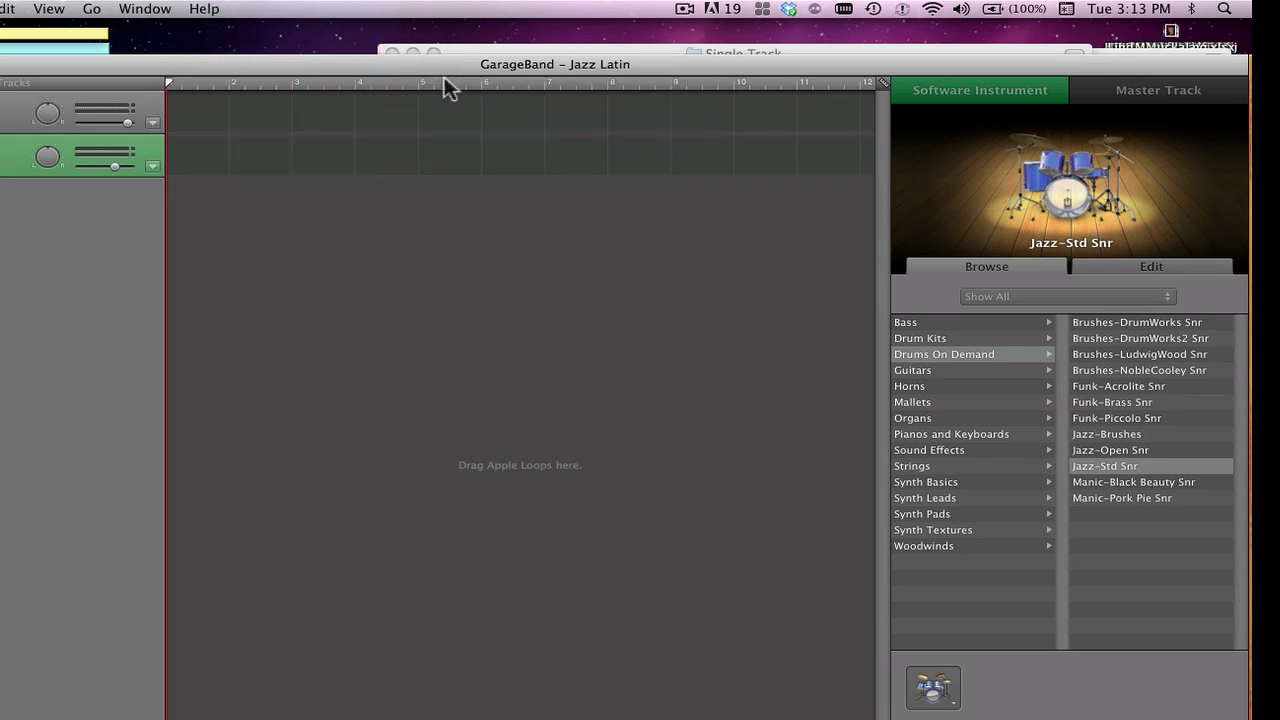
- Move the 6-8 Jazz region onto the Jazz-Std Snr track at bar 1 and play it
click(475, 166)
drag(475, 166, 309, 112)
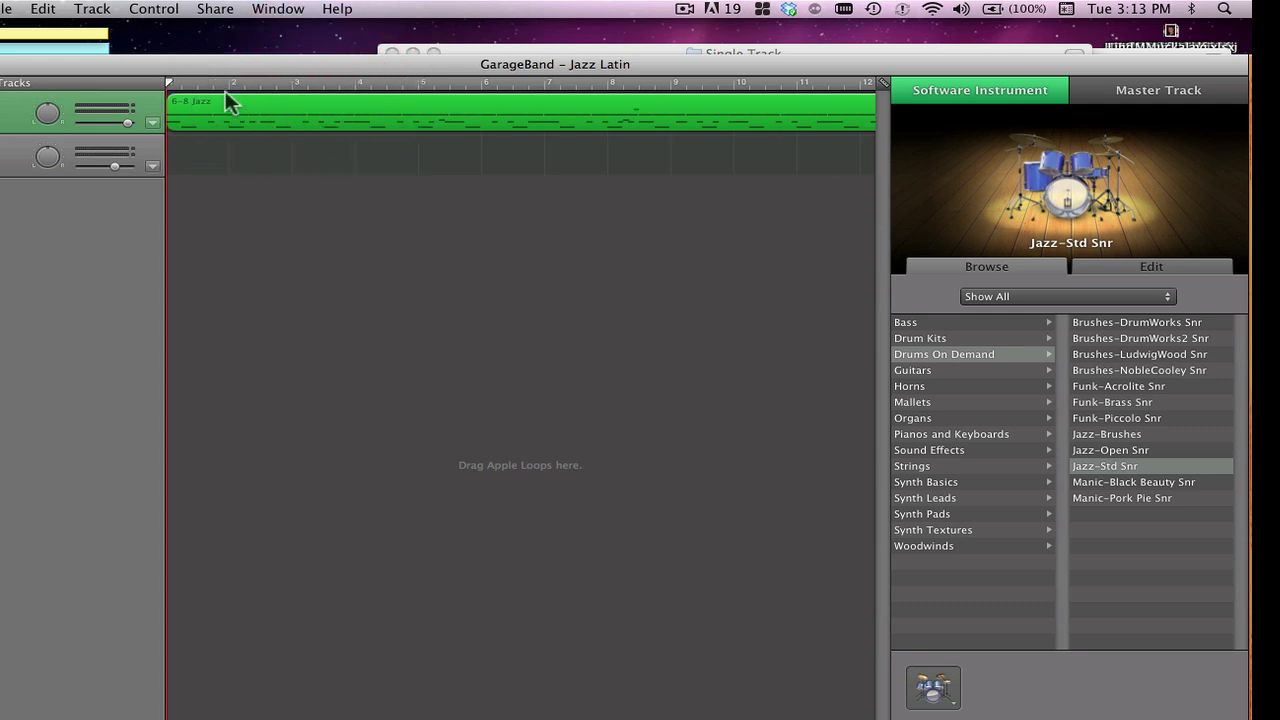
key(space)
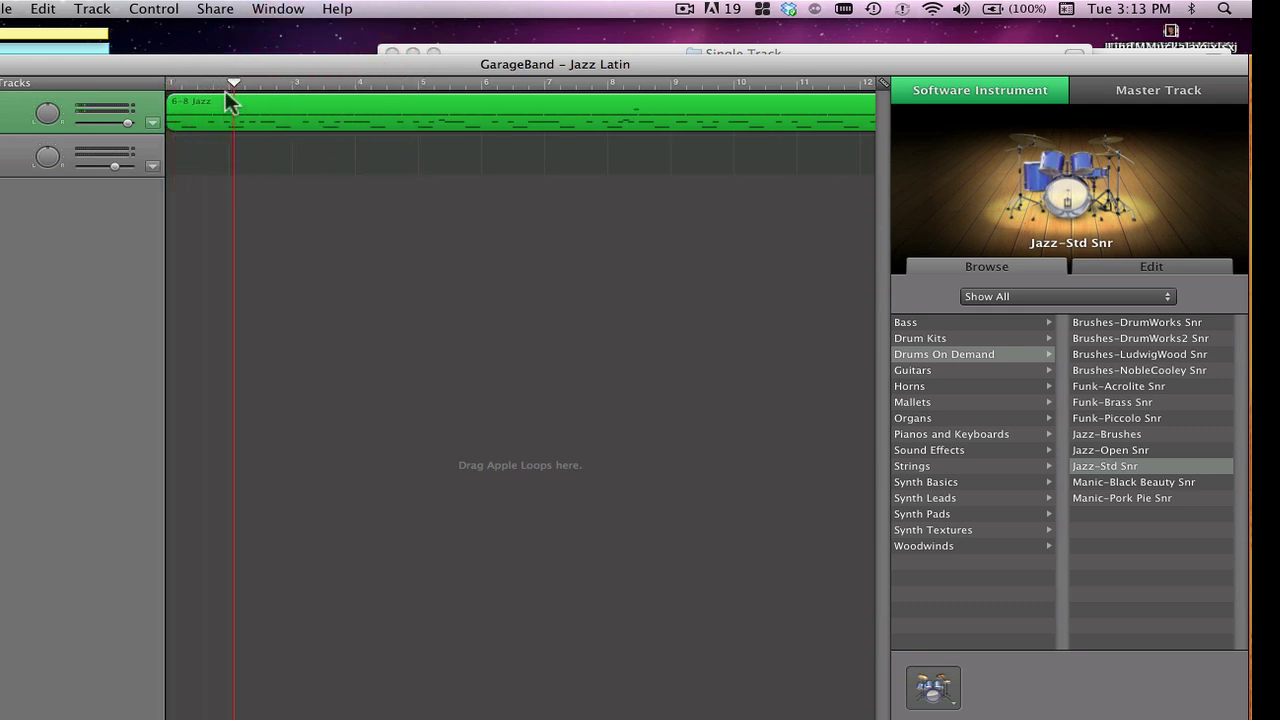